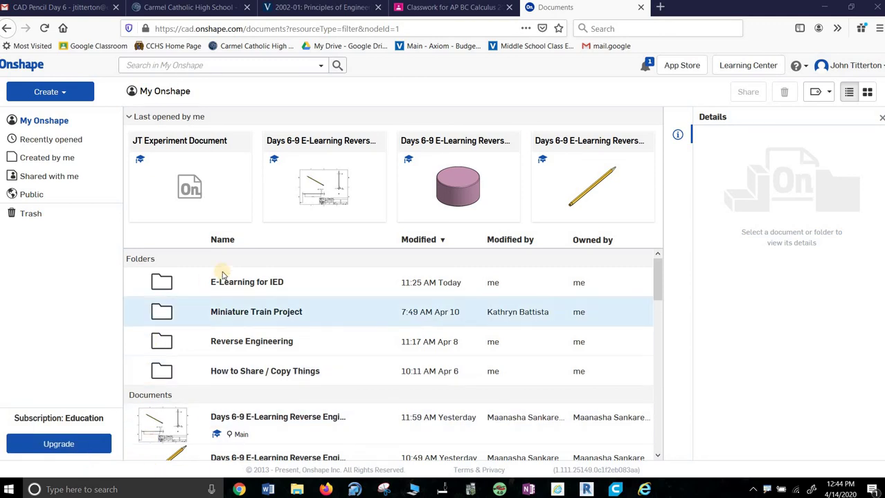
# Step: Open the JT Experiment Document from the E-Learning for IED folder and start a new sketch on the Front plane
pyautogui.click(234, 283)
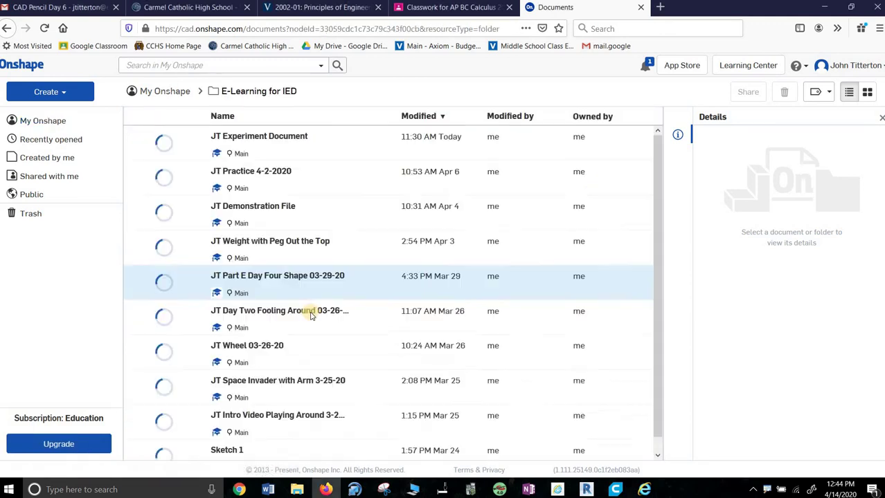
pyautogui.click(250, 144)
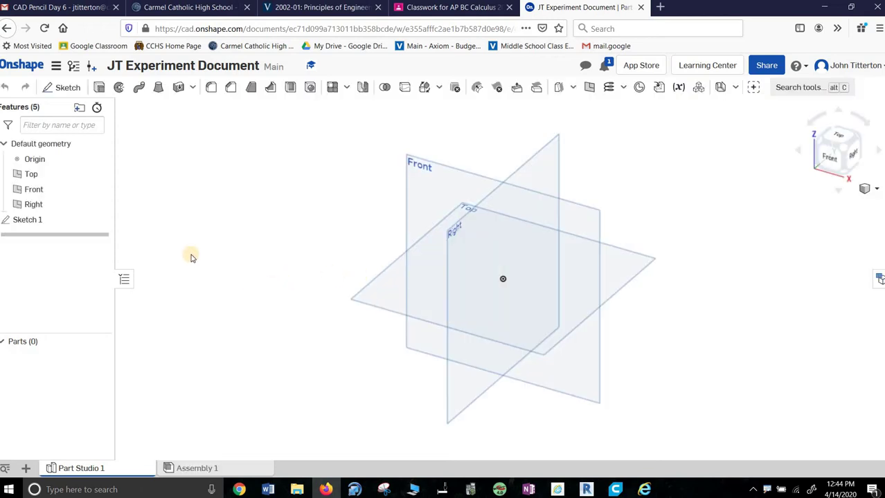
pyautogui.click(65, 88)
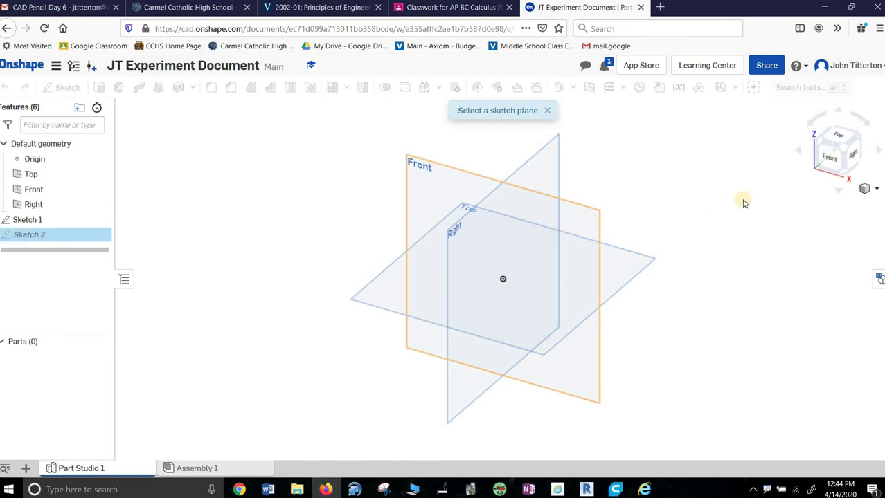
pyautogui.click(838, 166)
pyautogui.click(449, 290)
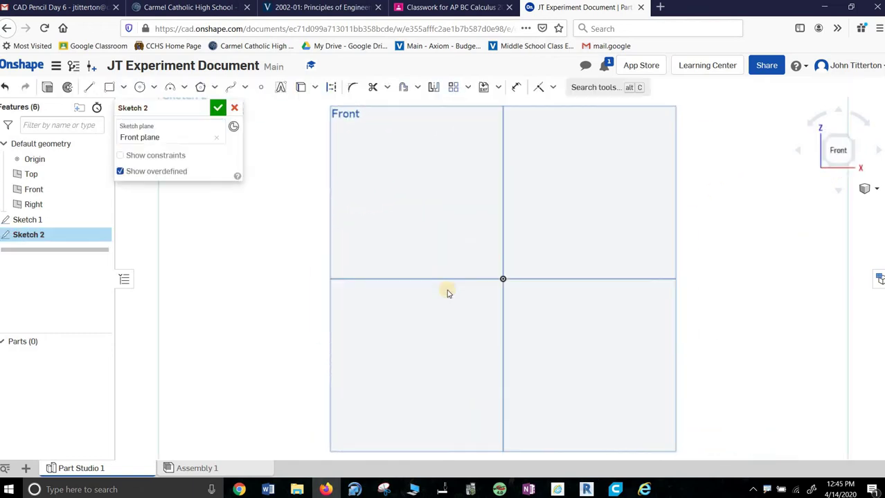
# Step: Sketch a six-sided circumscribed polygon centred on the origin with two vertical sides
pyautogui.click(201, 86)
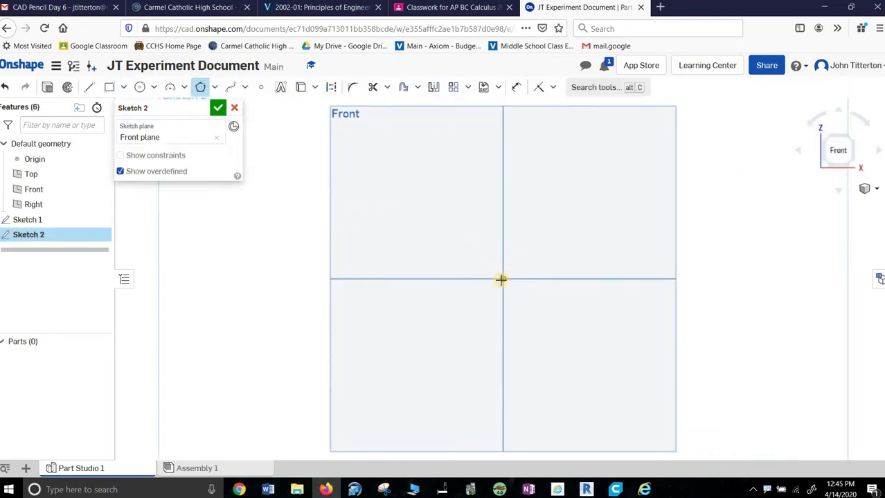
pyautogui.click(573, 280)
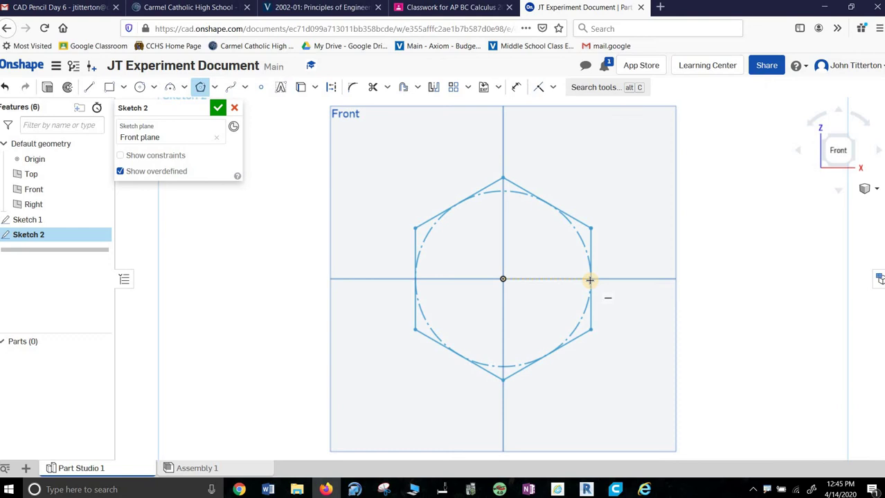
pyautogui.press('Up')
pyautogui.press('Up')
pyautogui.press('Up')
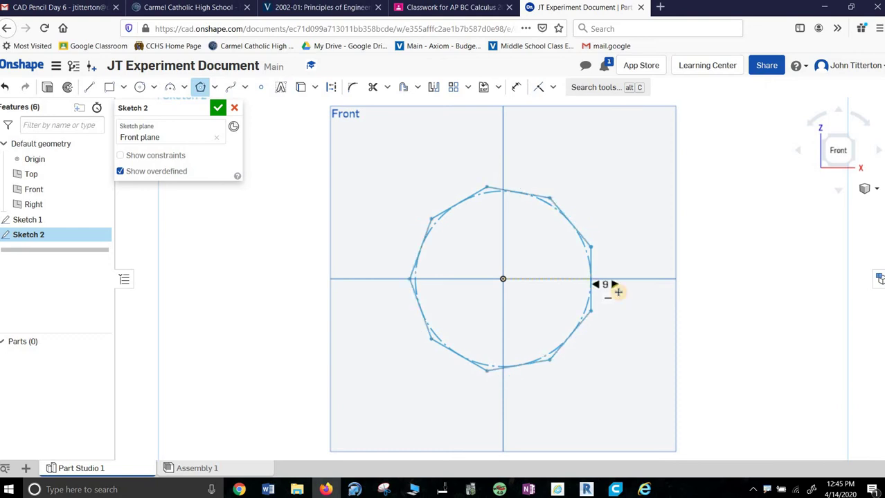
pyautogui.press('Down')
pyautogui.press('Down')
pyautogui.press('Down')
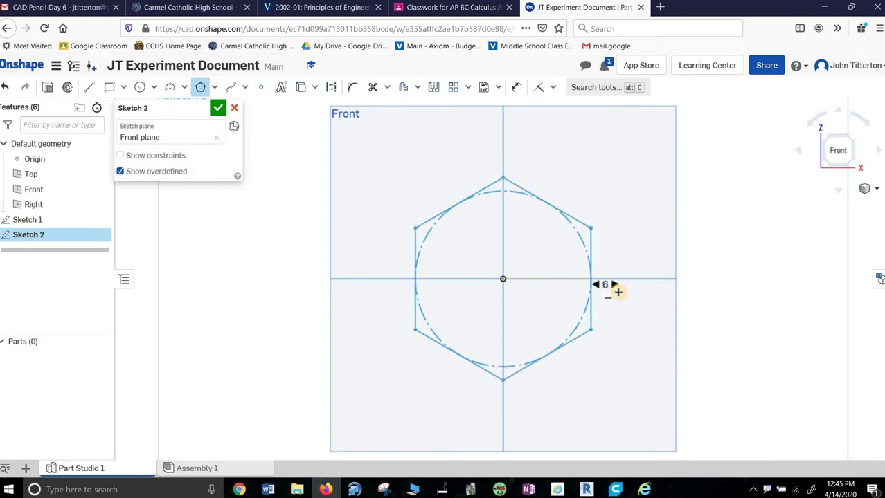
pyautogui.click(619, 293)
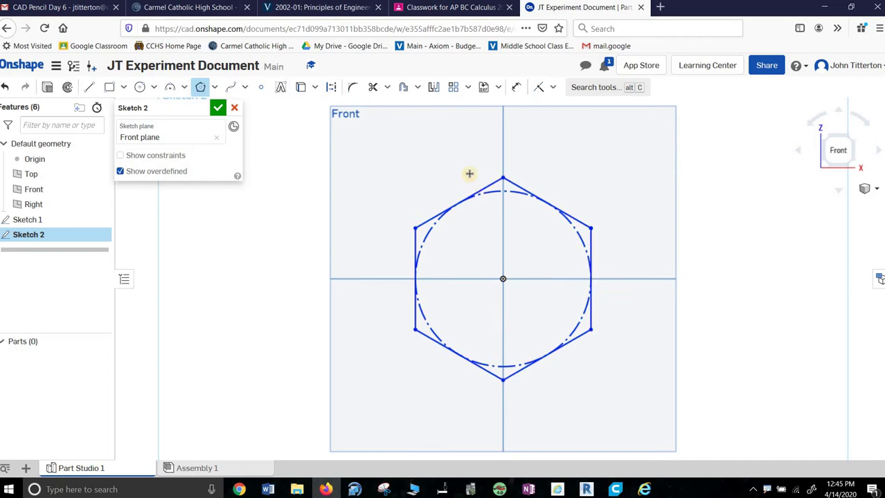
# Step: Dimension the distance between the hexagon's two vertical sides as 0.25 in and finish the sketch
pyautogui.click(517, 90)
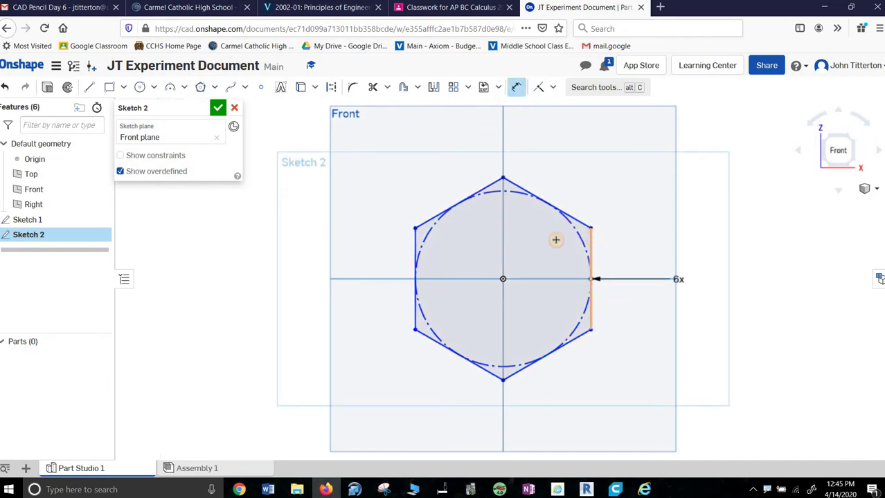
pyautogui.click(414, 248)
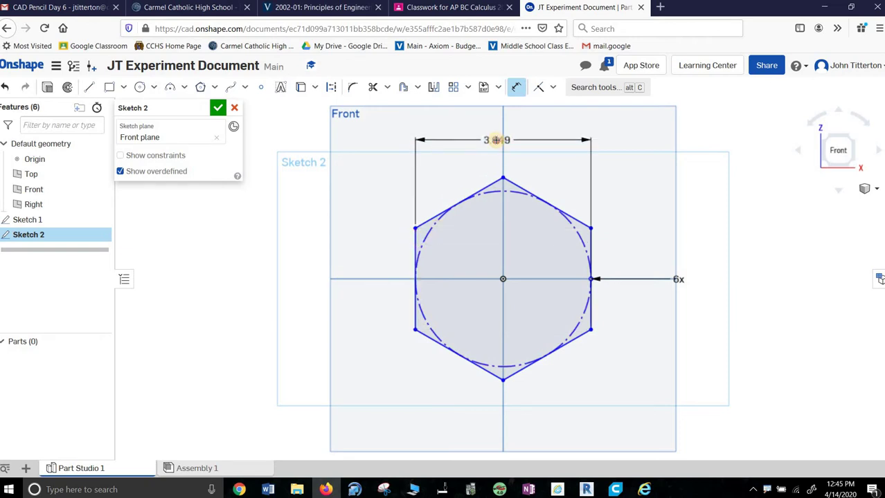
pyautogui.click(497, 142)
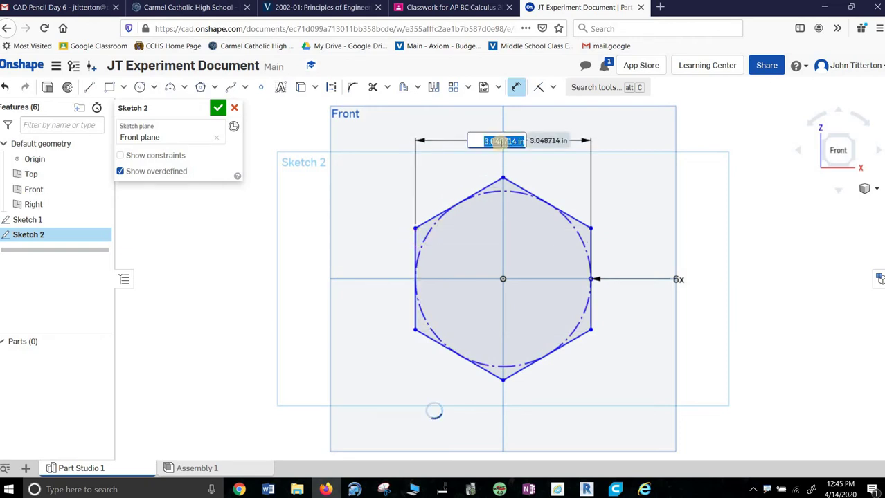
pyautogui.write('0.25')
pyautogui.press('Return')
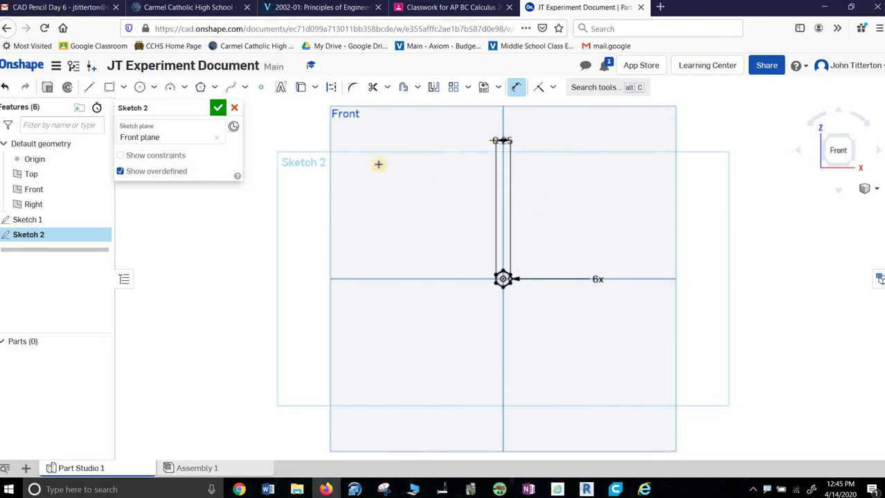
pyautogui.click(216, 109)
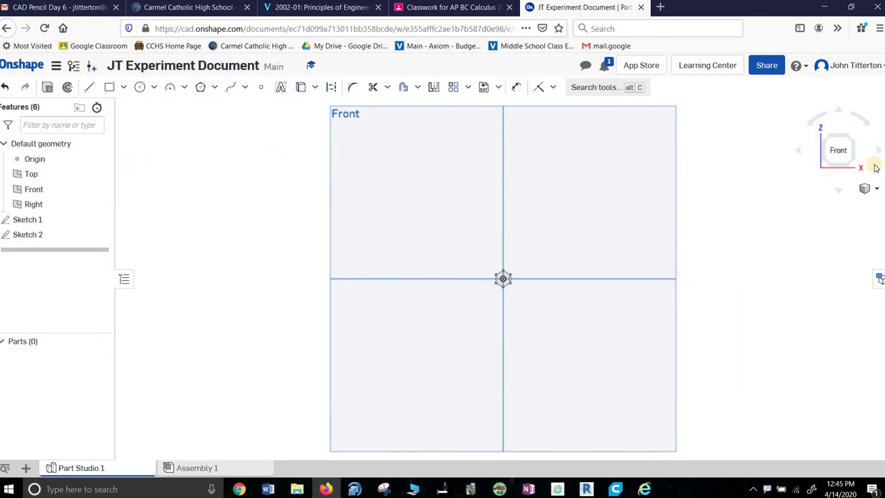
pyautogui.click(853, 139)
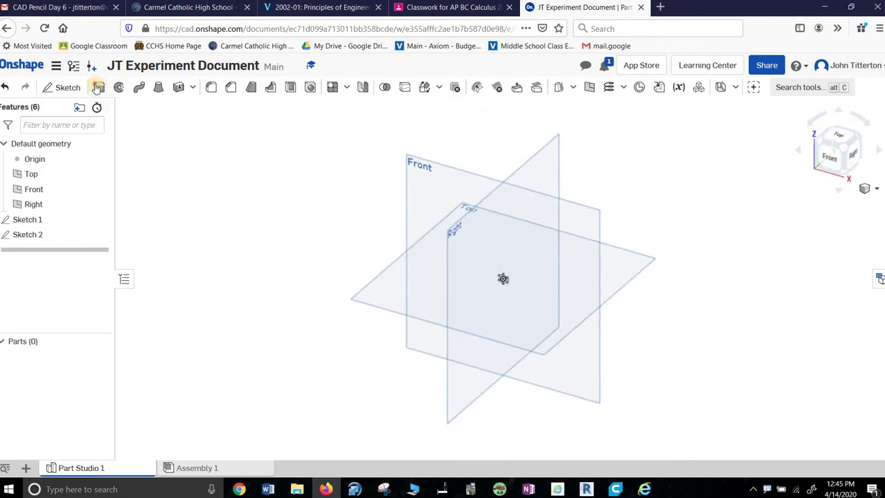
pyautogui.scroll(5, 503, 288)
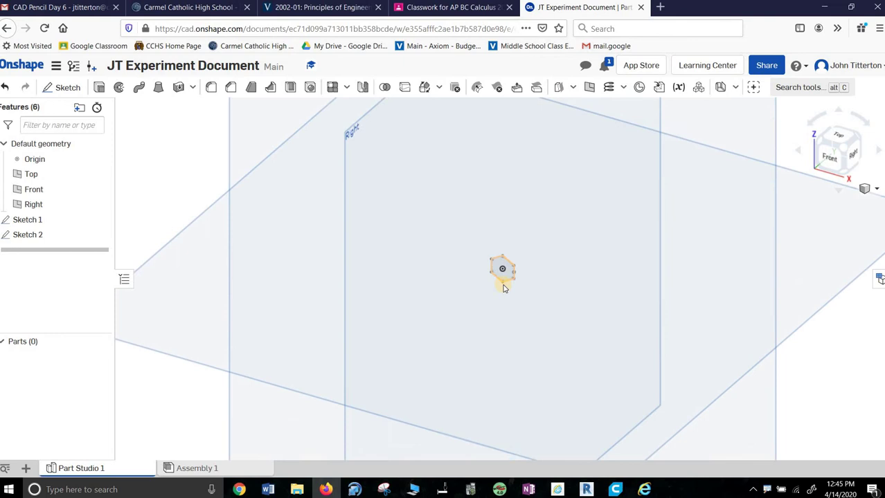
pyautogui.hotkey('shift', 'e')
pyautogui.scroll(2, 504, 288)
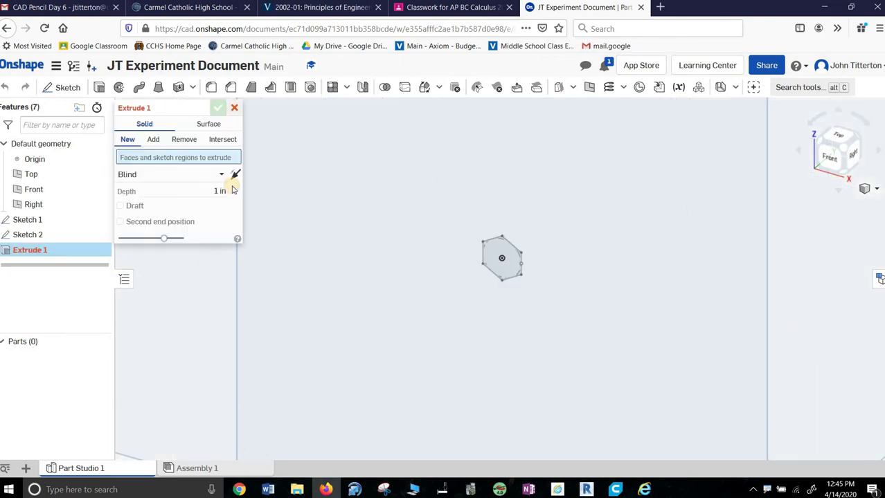
pyautogui.press('Escape')
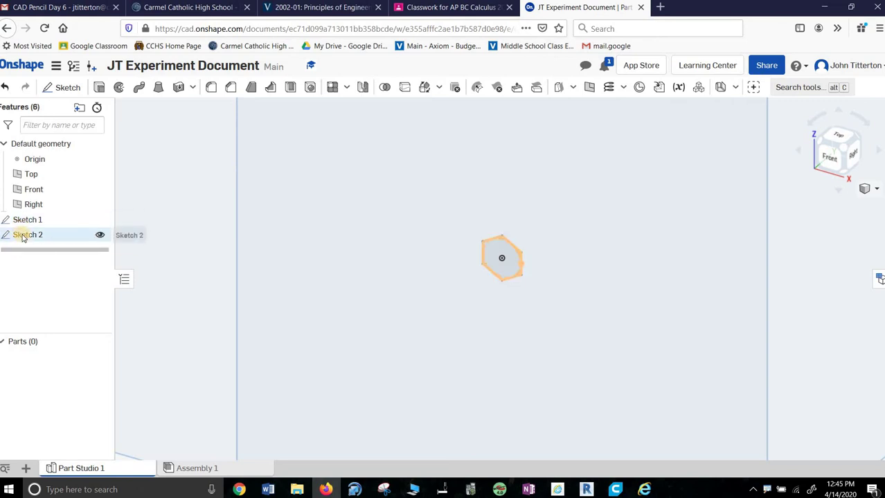
# Step: Delete the unused Sketch 1 and reopen the hexagon's Sketch 2 for editing
pyautogui.rightClick(26, 223)
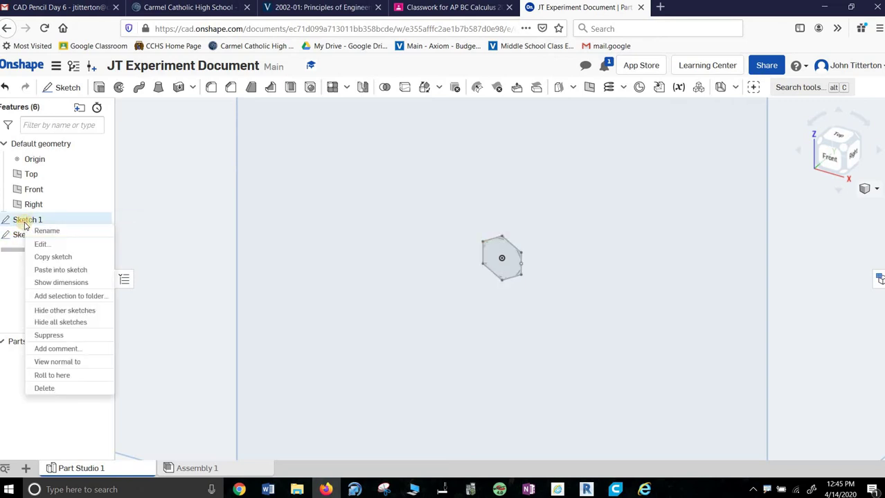
pyautogui.click(59, 388)
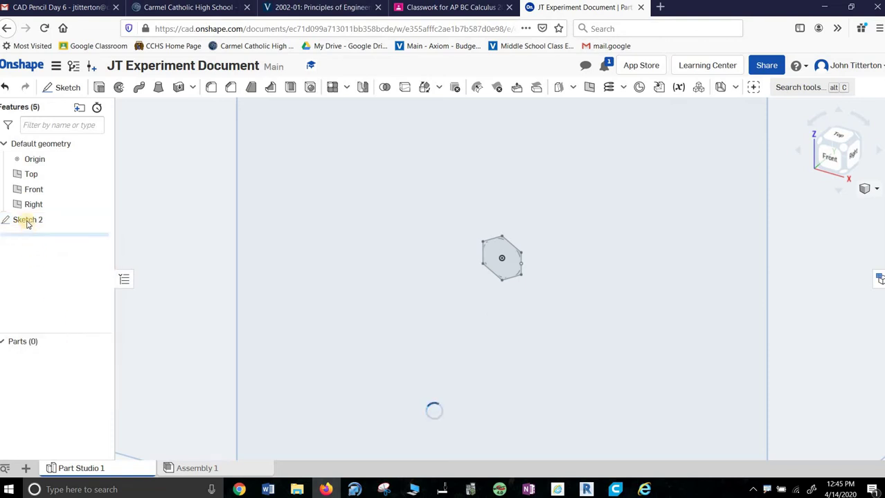
pyautogui.click(28, 222)
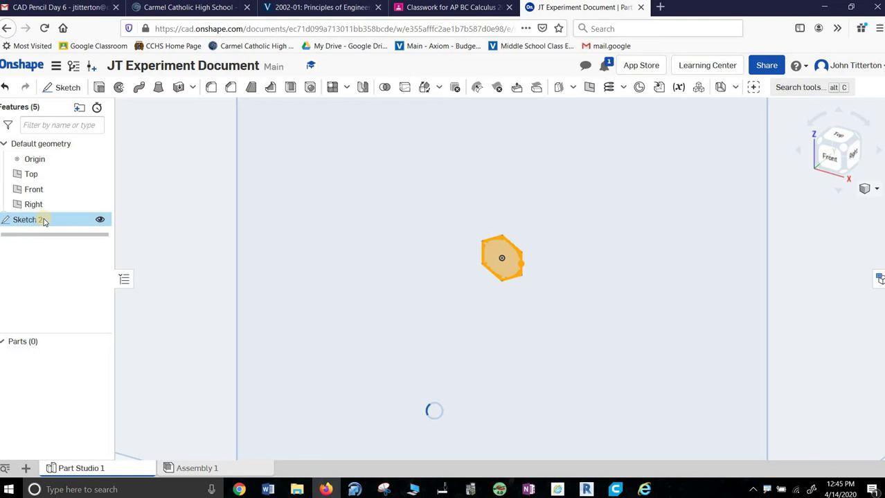
pyautogui.doubleClick(31, 221)
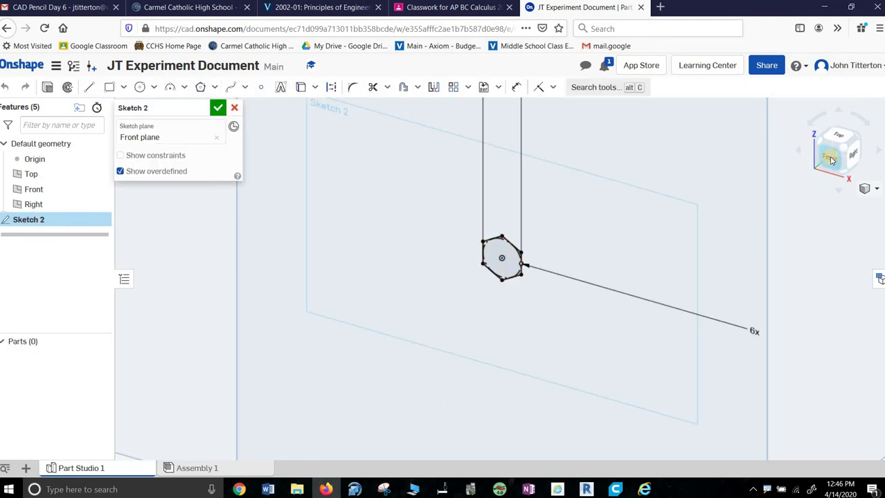
# Step: Sketch a circle about 0.089 in in diameter inside the hexagon, centred on the origin
pyautogui.scroll(5, 503, 276)
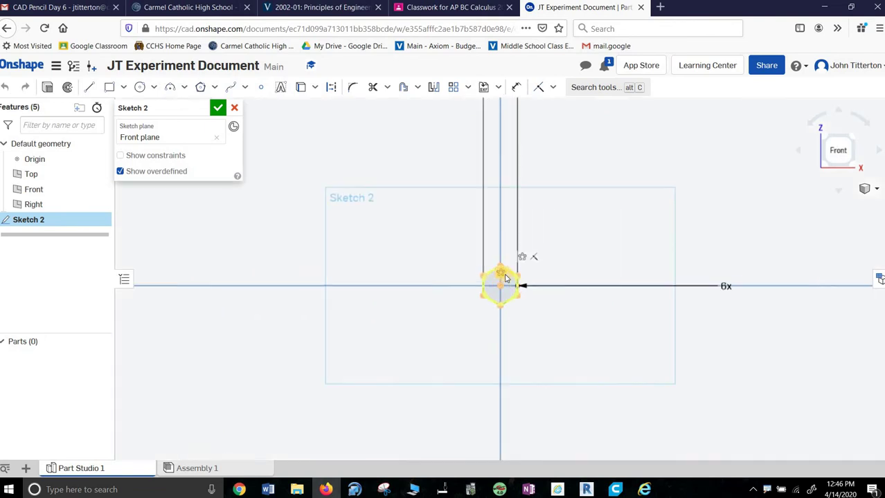
pyautogui.scroll(3, 506, 277)
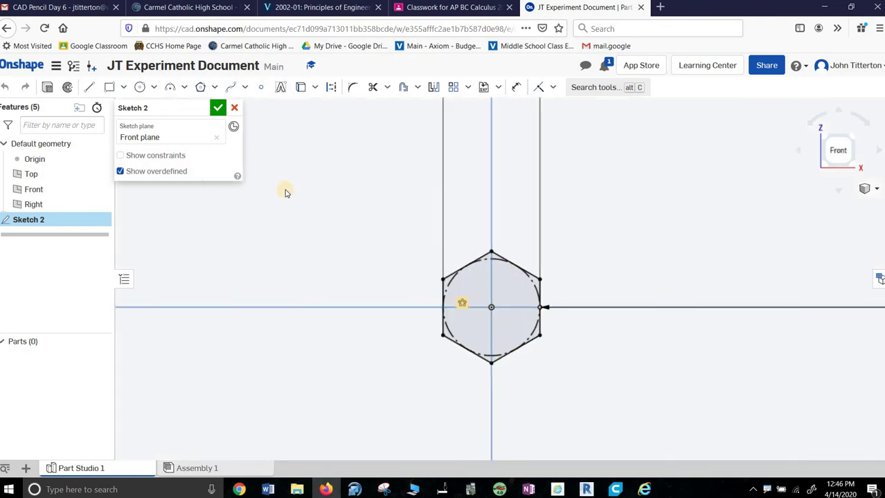
pyautogui.click(139, 86)
pyautogui.click(486, 321)
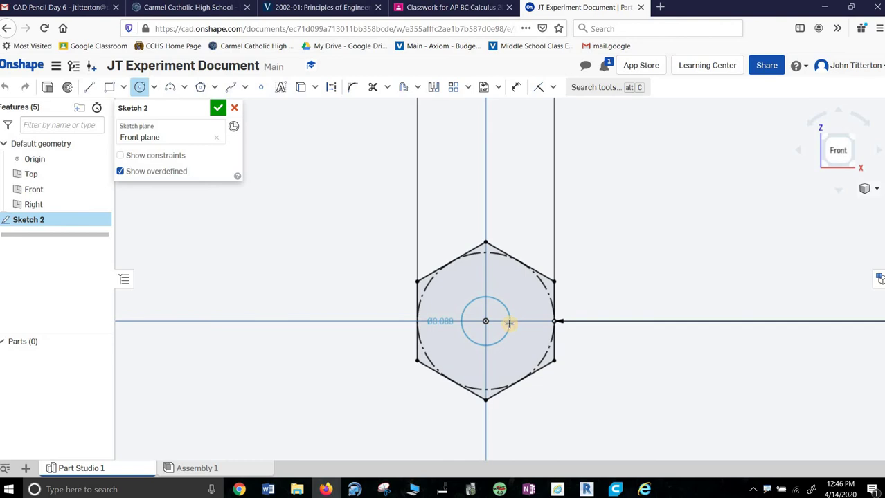
pyautogui.click(509, 323)
# Step: Set the inner circle's diameter to 1/16 in and finish the sketch
pyautogui.write('6')
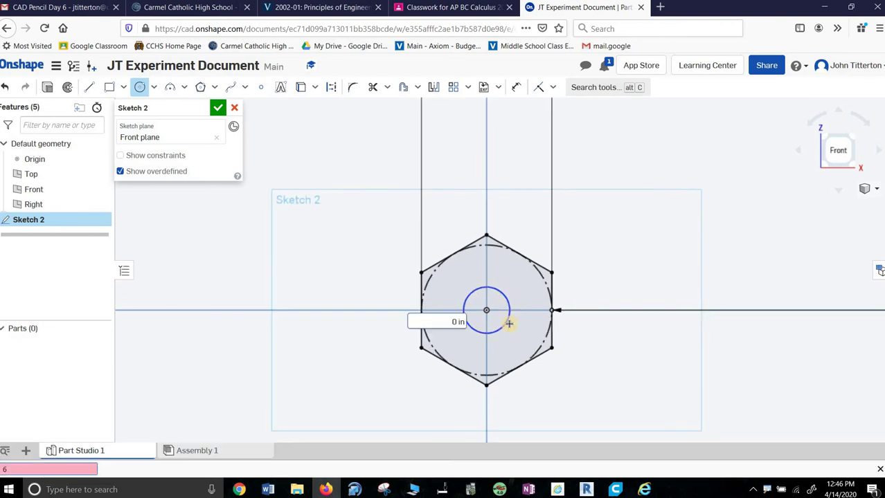
pyautogui.press('BackSpace')
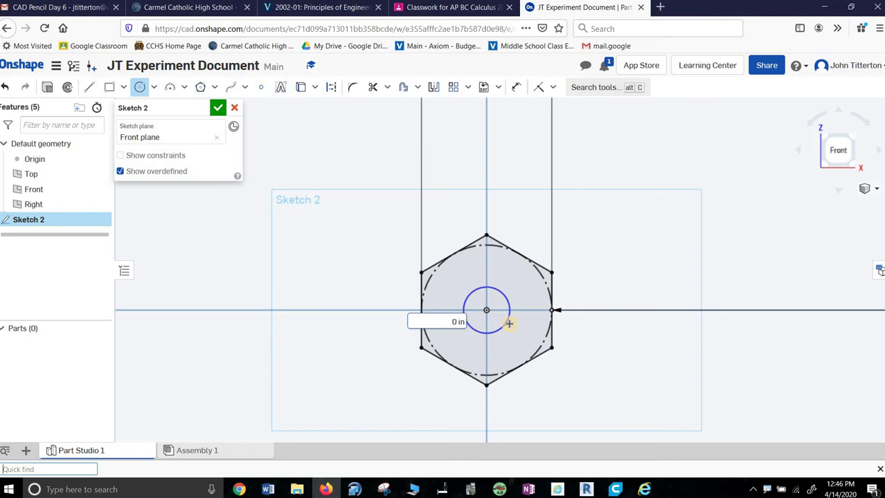
pyautogui.click(452, 323)
pyautogui.write('1')
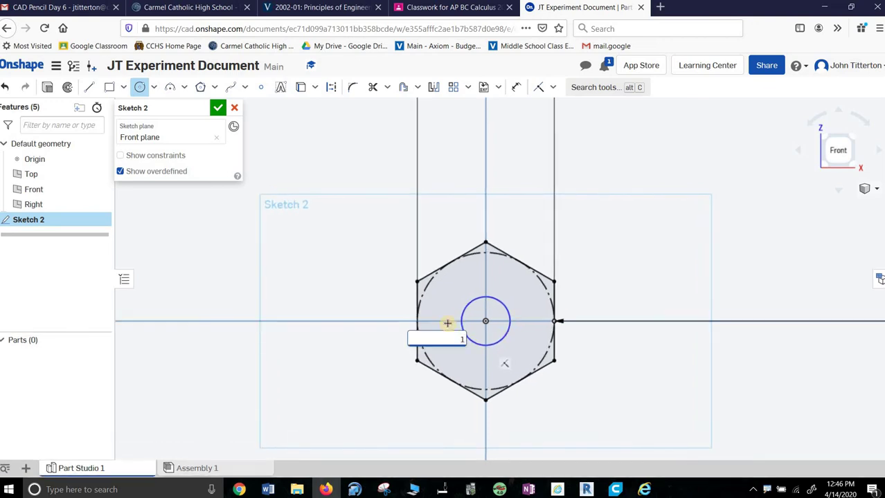
pyautogui.write('/16')
pyautogui.press('Return')
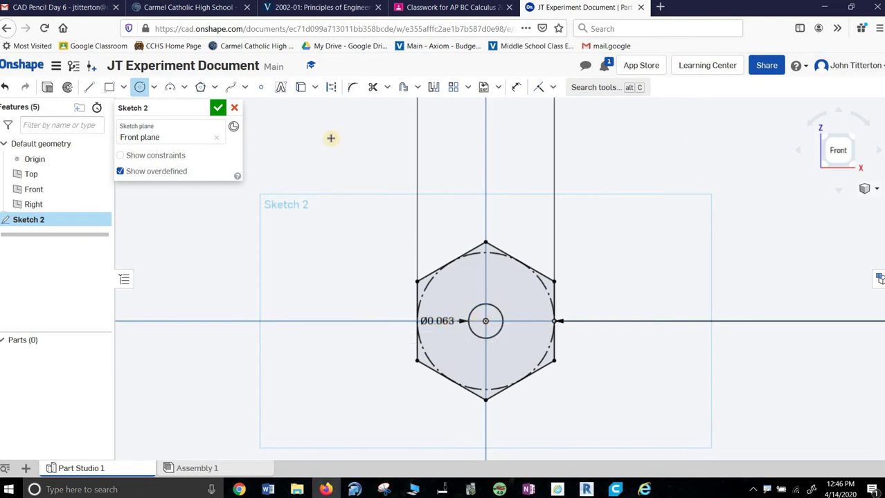
pyautogui.click(217, 108)
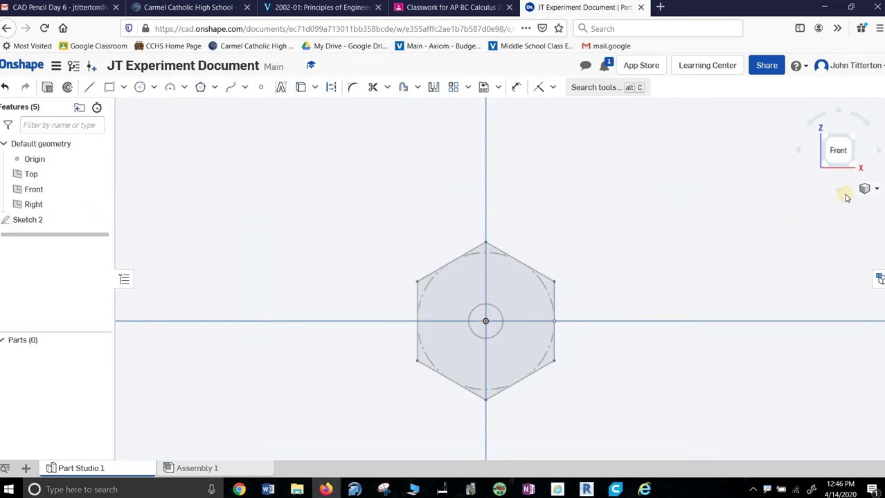
# Step: Extrude the hexagonal region around the circle as a new solid with a blind depth of 6.75 in
pyautogui.click(850, 147)
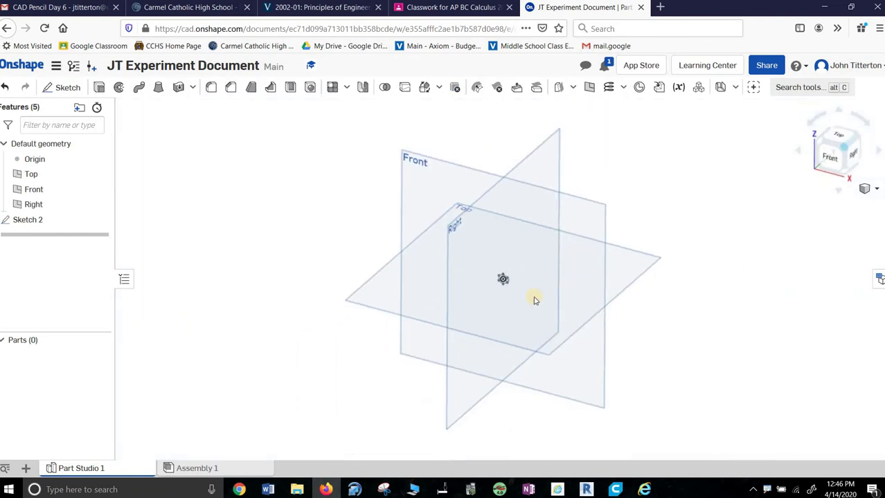
pyautogui.scroll(5, 503, 283)
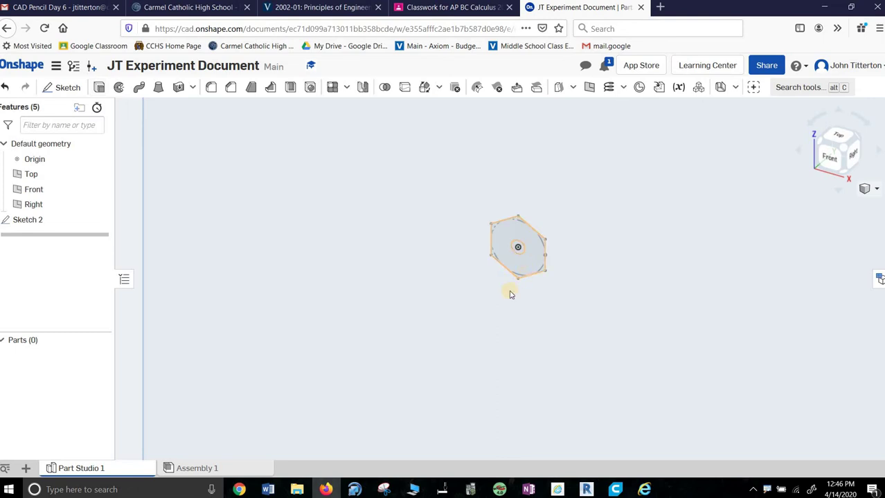
pyautogui.hotkey('shift', 'e')
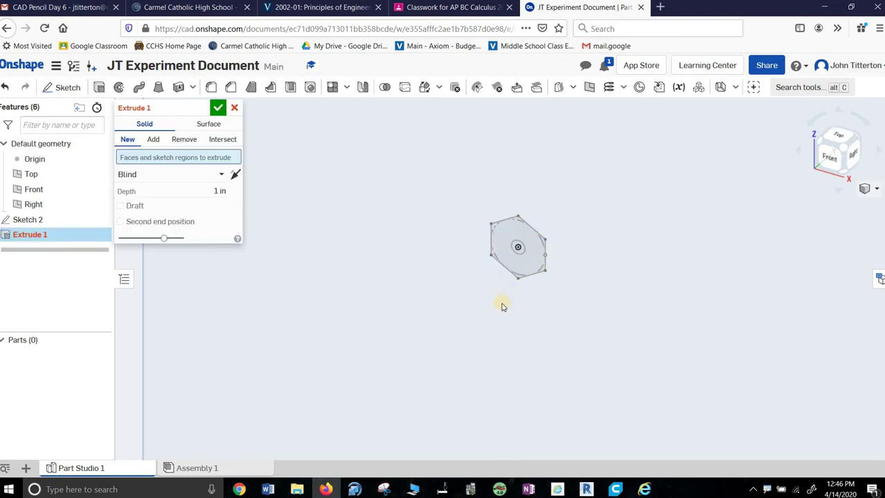
pyautogui.click(186, 206)
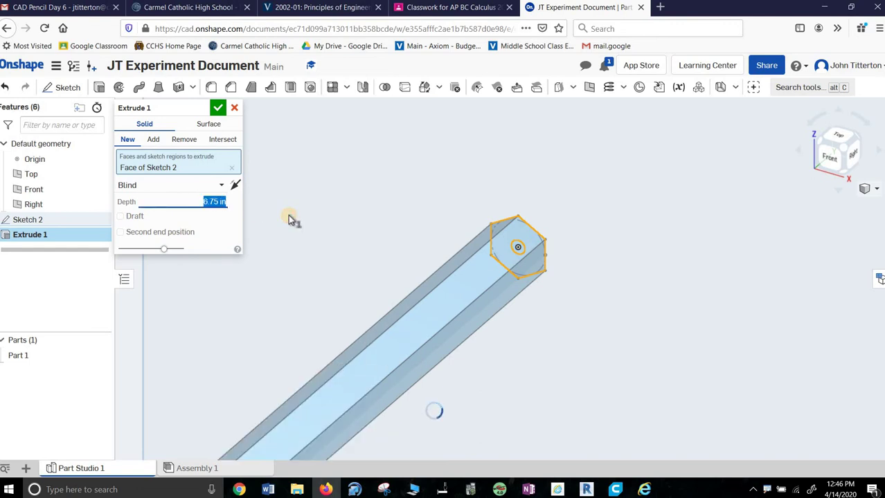
pyautogui.click(445, 184)
pyautogui.press('Return')
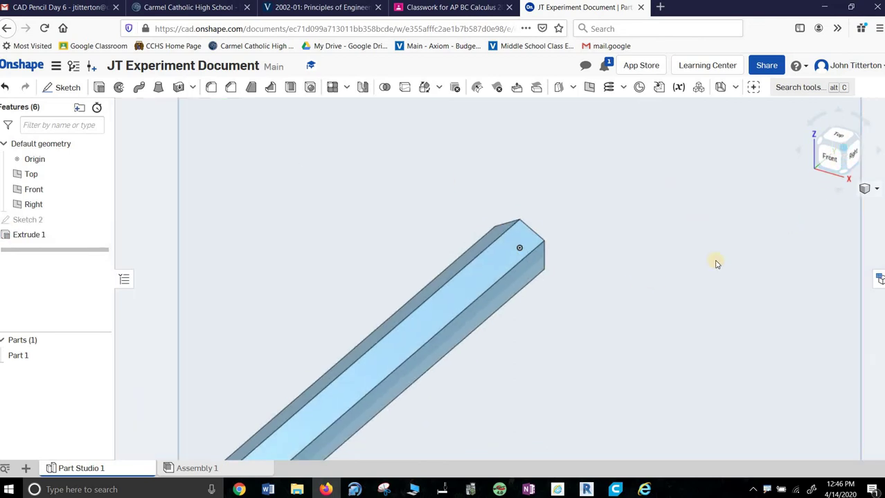
# Step: Start a new sketch on the Right plane and view it normal to the sketch plane
pyautogui.press('f')
pyautogui.scroll(4, 415, 356)
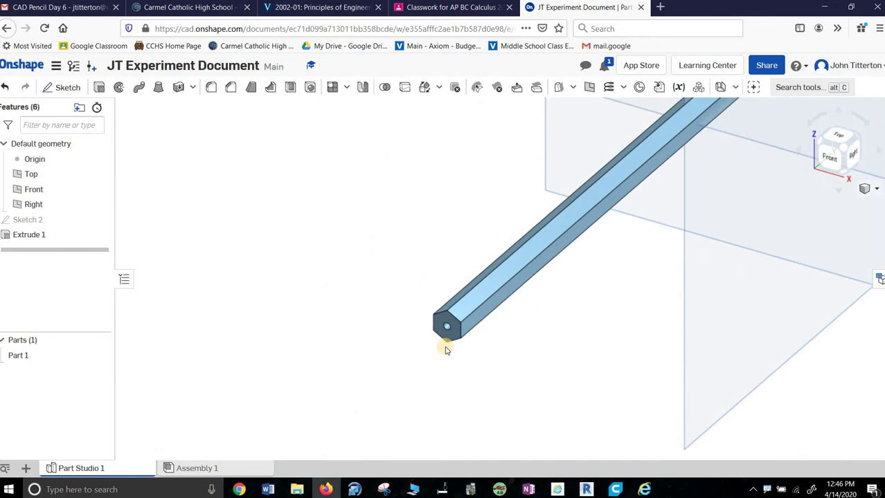
pyautogui.scroll(-2, 471, 352)
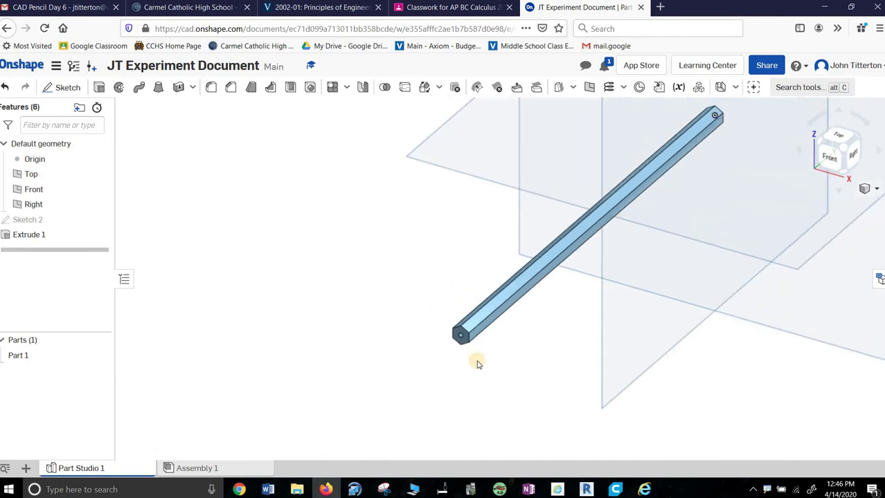
pyautogui.scroll(-2, 477, 363)
pyautogui.moveTo(487, 360); pyautogui.dragTo(458, 359, button='right')
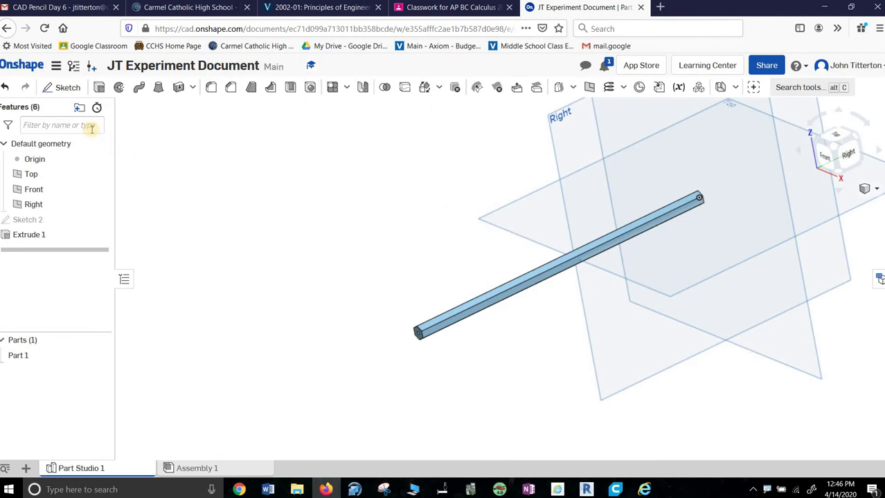
pyautogui.click(63, 87)
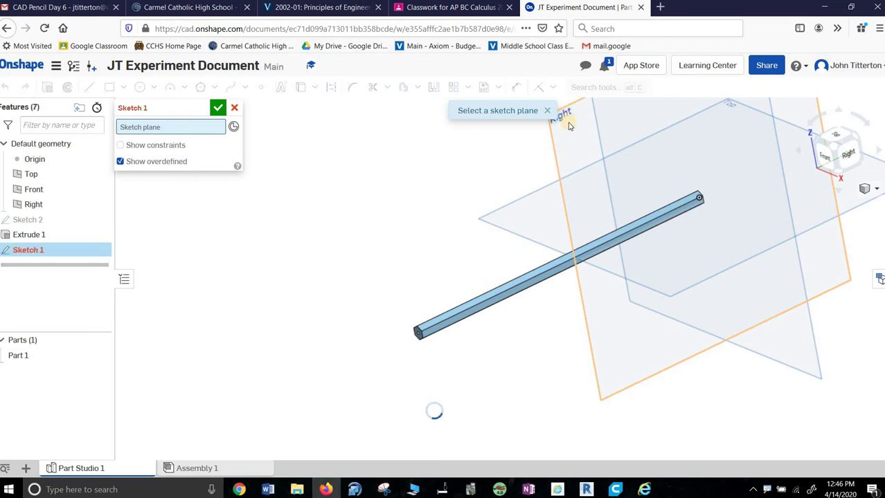
pyautogui.click(576, 147)
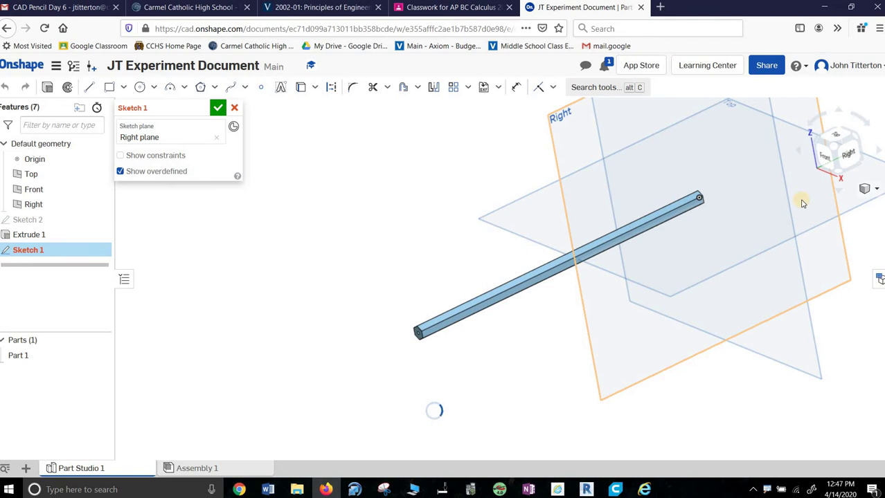
pyautogui.press('n')
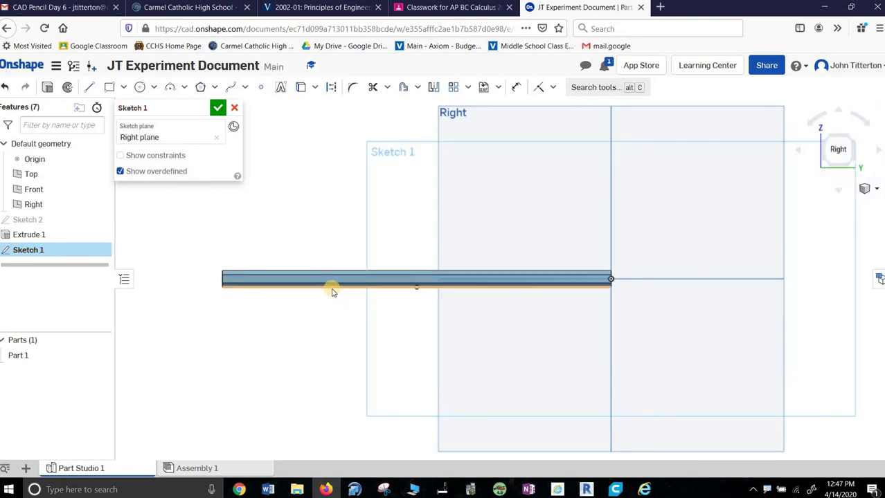
# Step: Project the edges of the hexagonal end face farthest from the origin into the sketch
pyautogui.click(473, 281)
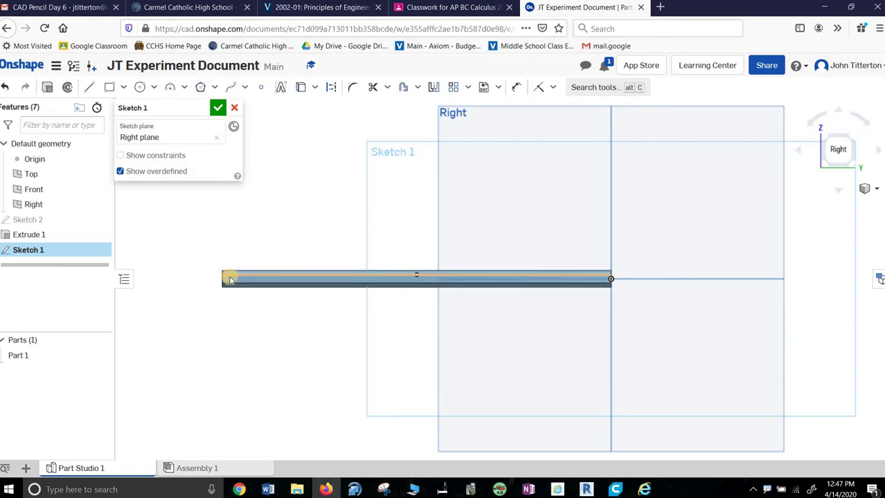
pyautogui.scroll(-3, 231, 279)
pyautogui.scroll(5, 228, 277)
pyautogui.moveTo(229, 275); pyautogui.dragTo(248, 277, button='right')
pyautogui.scroll(3, 247, 275)
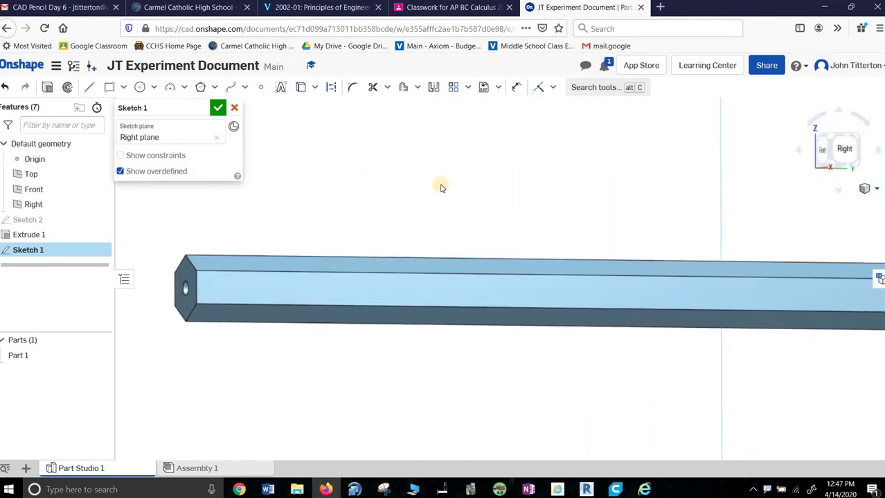
pyautogui.click(301, 89)
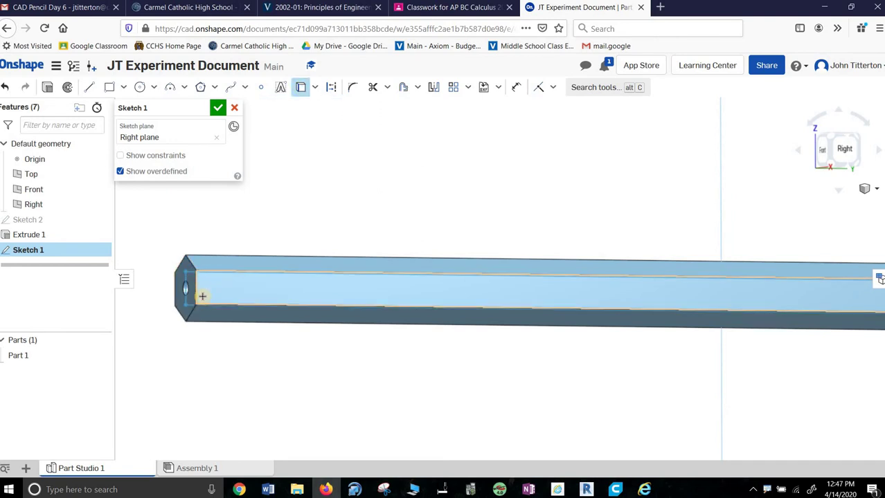
pyautogui.moveTo(223, 279); pyautogui.dragTo(181, 291, button='right')
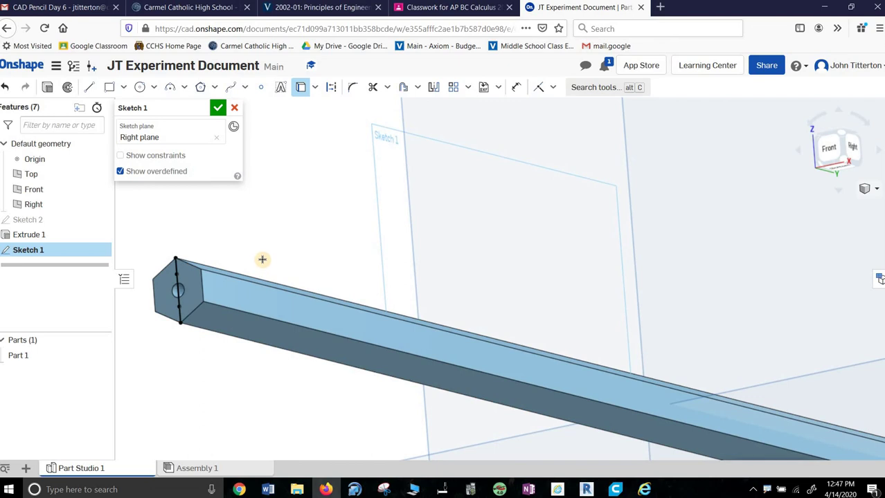
# Step: Sketch a horizontal centre line about 2.936 in long from the midpoint of the projected end edge along the pencil's axis
pyautogui.moveTo(262, 259); pyautogui.dragTo(229, 263, button='middle')
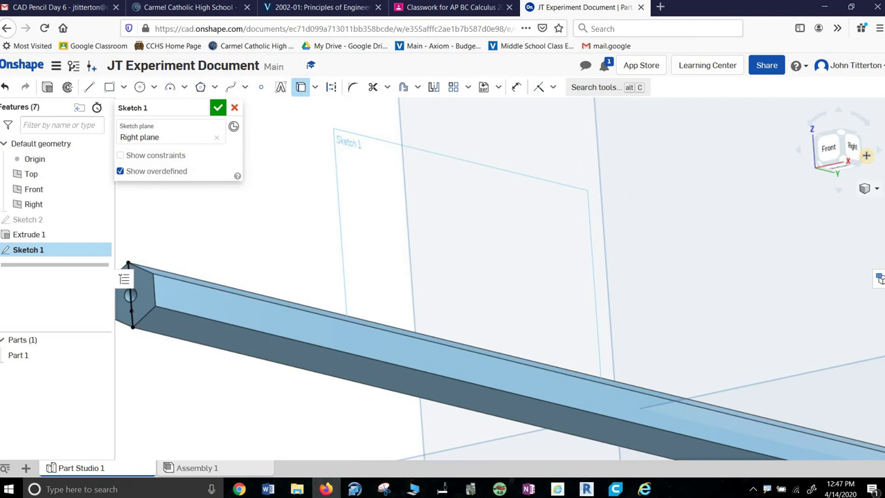
pyautogui.press('n')
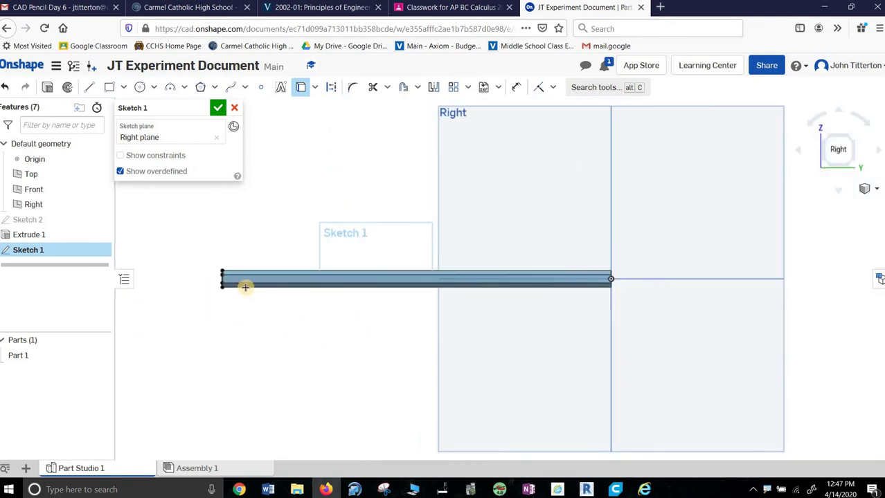
pyautogui.scroll(5, 245, 288)
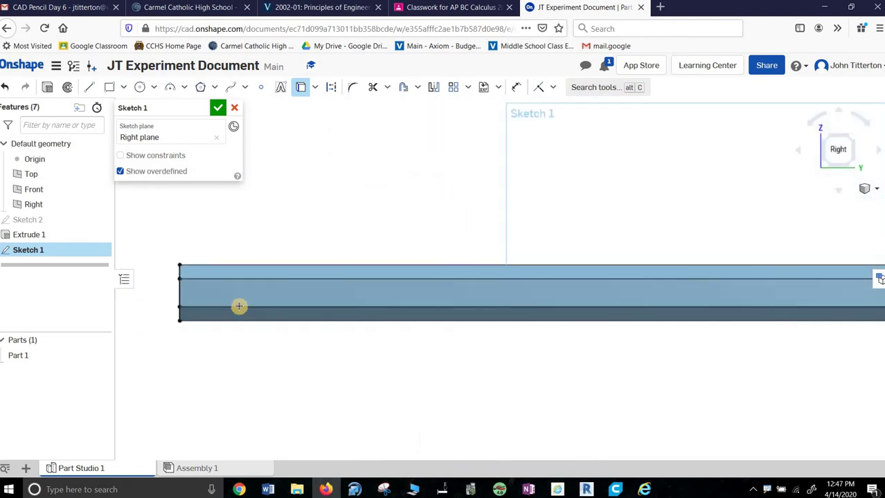
pyautogui.moveTo(239, 306); pyautogui.dragTo(253, 297, button='middle')
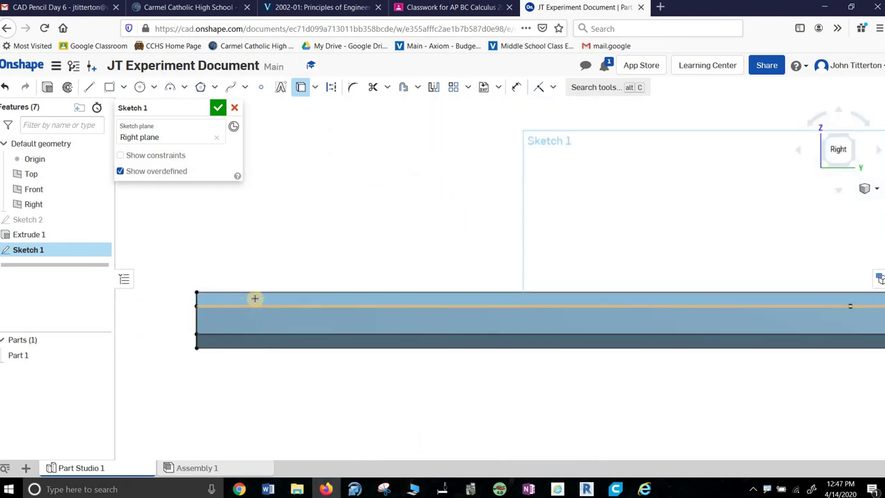
pyautogui.click(89, 88)
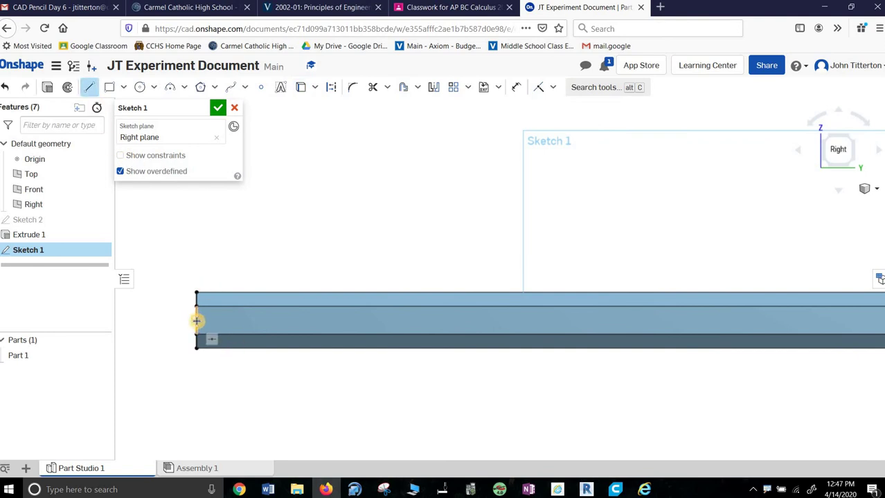
pyautogui.click(196, 320)
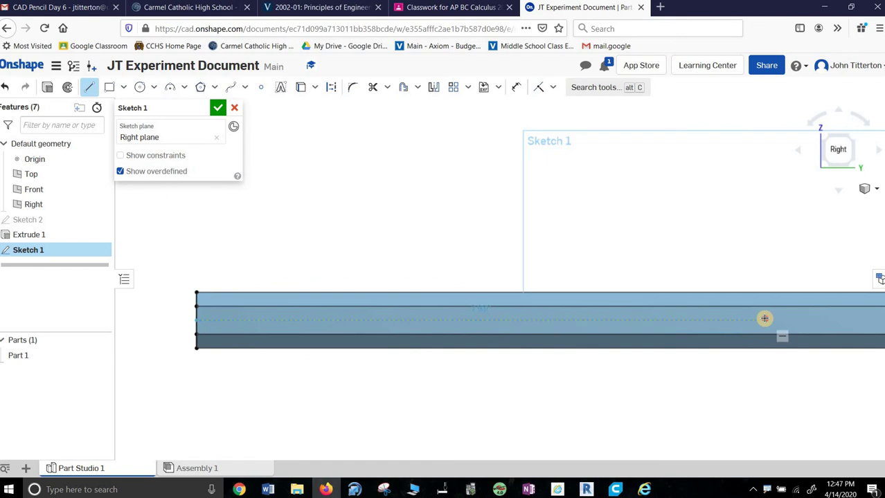
pyautogui.click(764, 319)
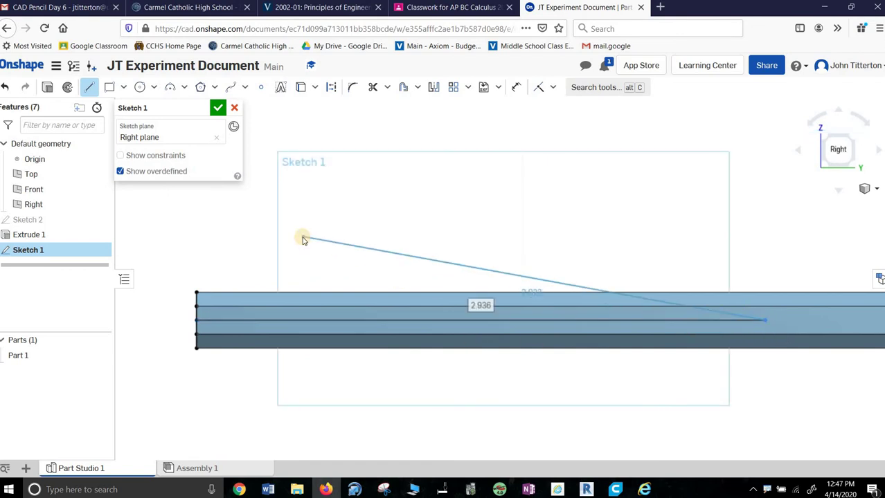
pyautogui.rightClick(303, 239)
pyautogui.click(328, 248)
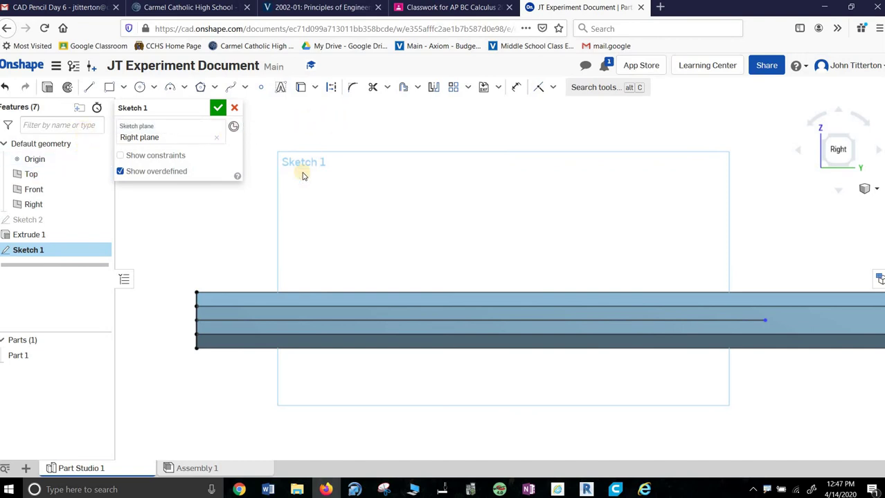
# Step: Sketch a sloped line about 0.82 in long from the centre line's outer end to the pencil's upper edge, and a vertical line down to the centre line
pyautogui.click(311, 317)
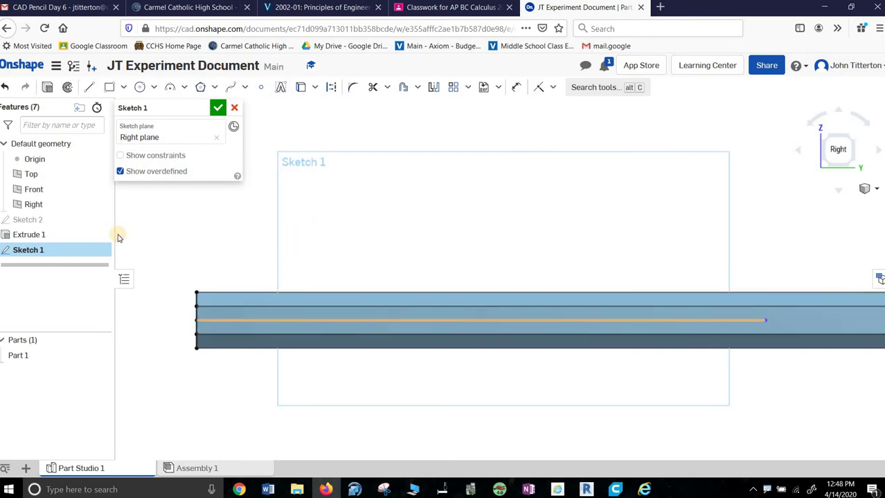
pyautogui.click(89, 87)
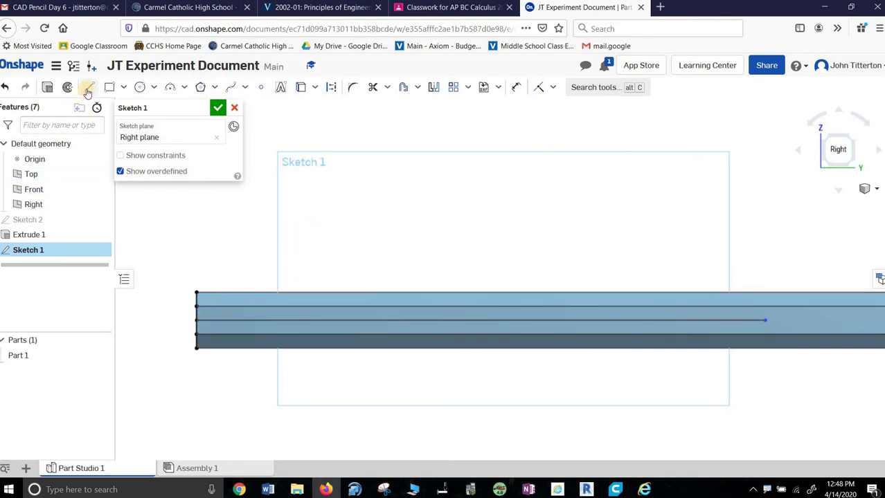
pyautogui.click(195, 320)
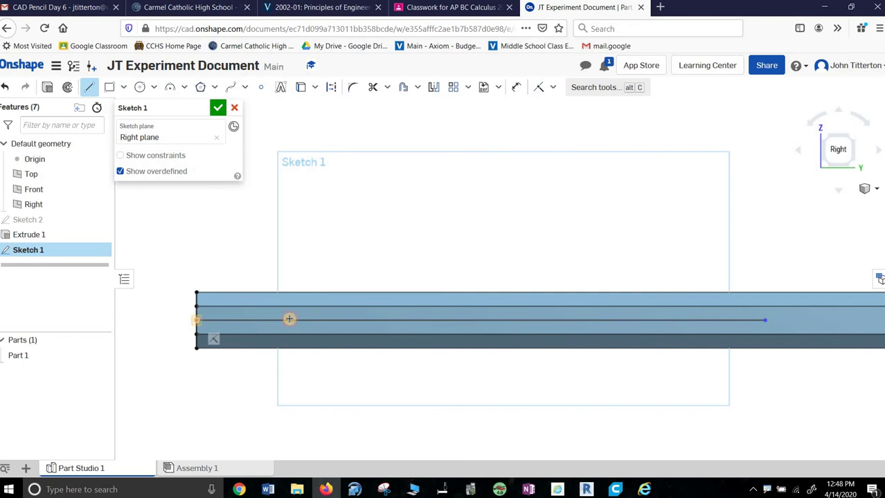
pyautogui.click(357, 283)
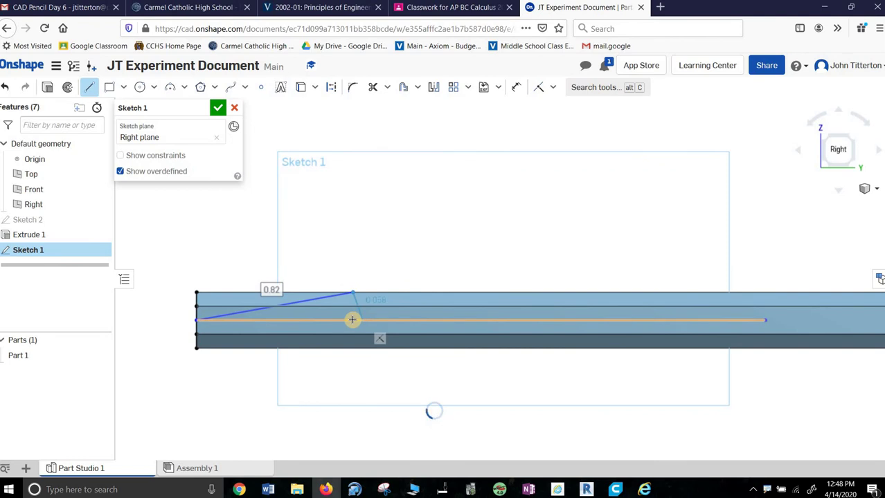
pyautogui.scroll(3, 354, 320)
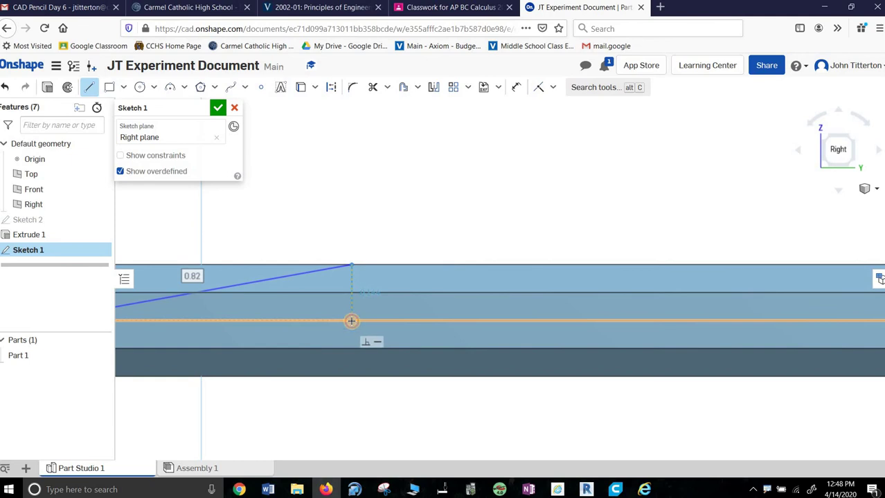
pyautogui.rightClick(308, 220)
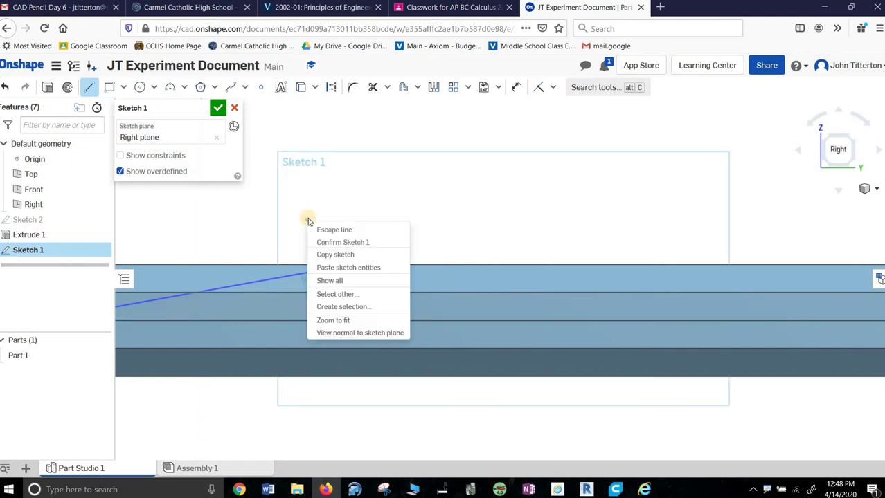
pyautogui.press('Escape')
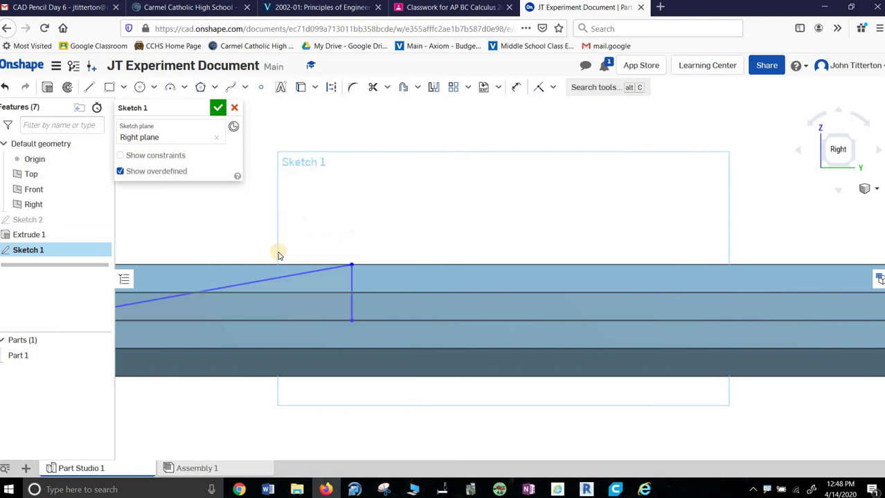
# Step: Dimension the horizontal distance from the pencil's end to the vertical line as 0.75 in
pyautogui.scroll(-3, 277, 253)
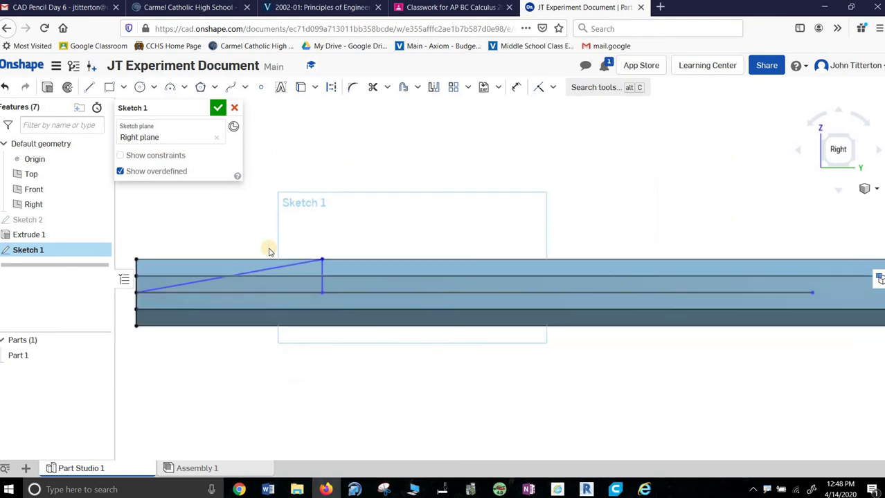
pyautogui.click(516, 87)
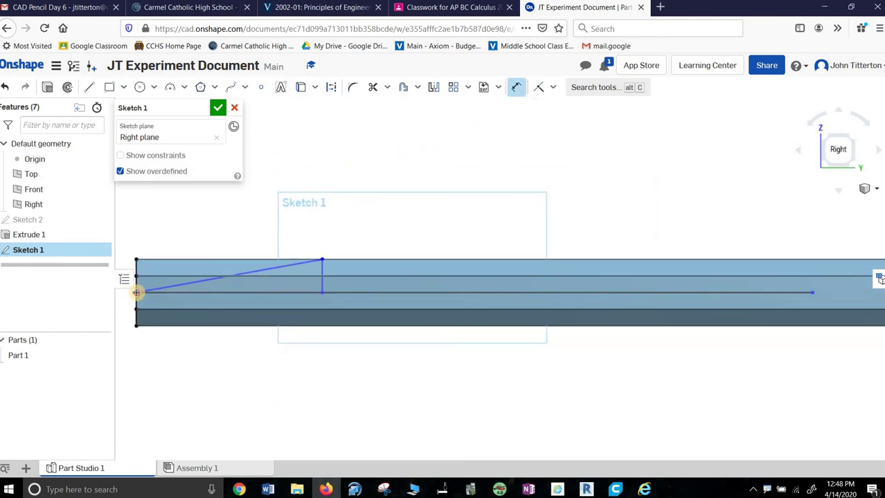
pyautogui.click(136, 293)
pyautogui.click(322, 293)
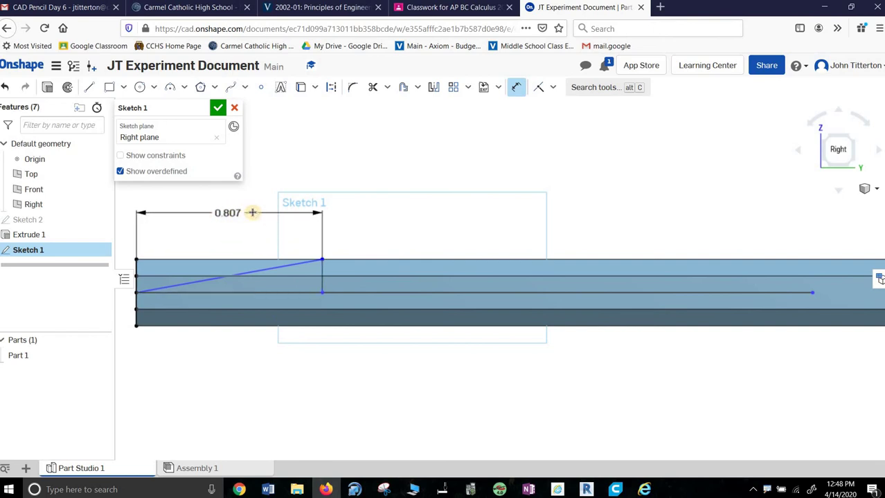
pyautogui.click(254, 215)
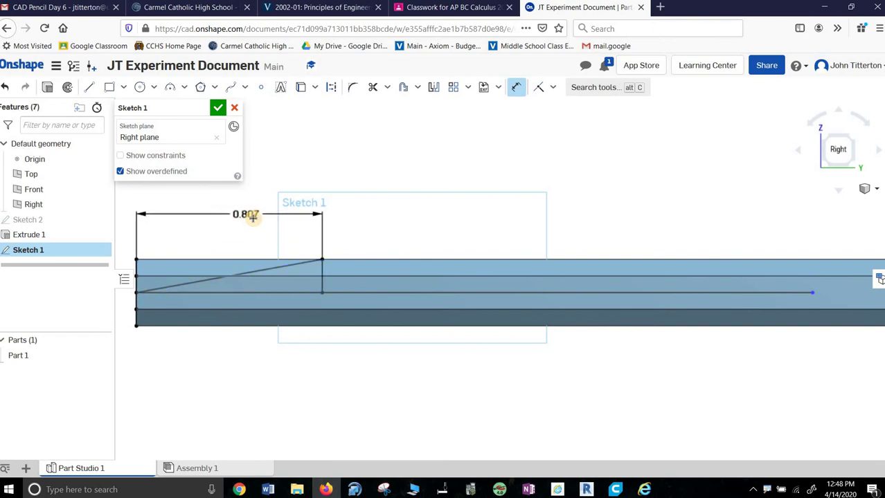
pyautogui.press('BackSpace')
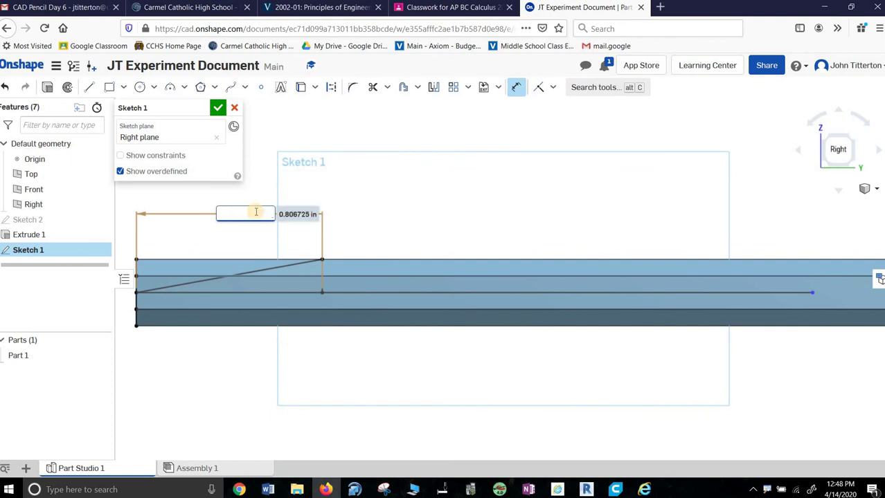
pyautogui.write('.75')
pyautogui.press('Return')
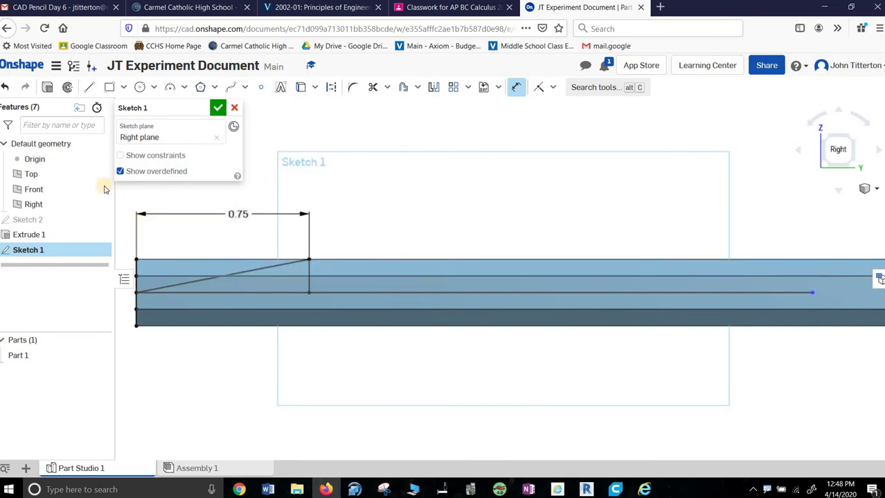
# Step: Close the profile above the sloped line with lines along the pencil's upper edge to its end corner and down to the centre line
pyautogui.click(89, 87)
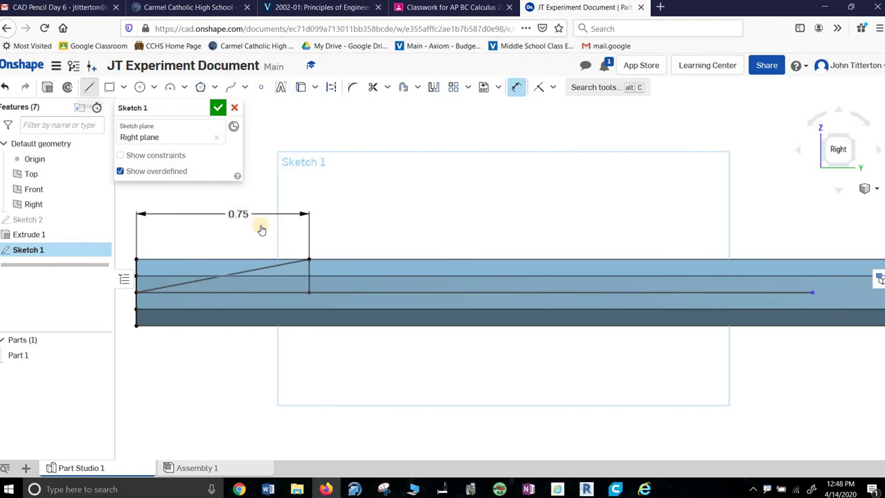
pyautogui.click(310, 258)
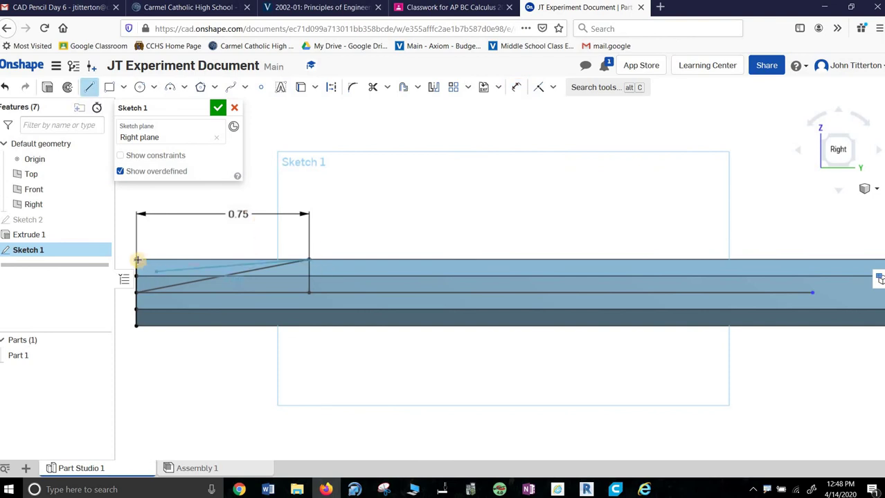
pyautogui.click(137, 260)
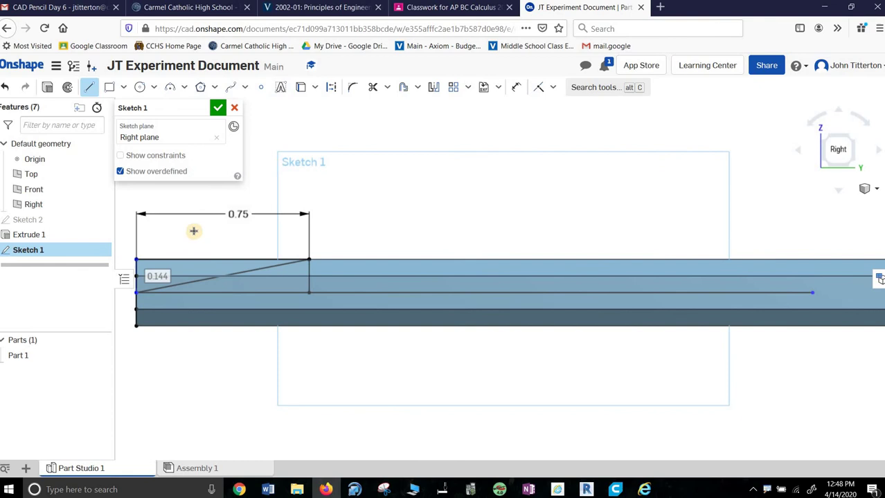
pyautogui.rightClick(215, 235)
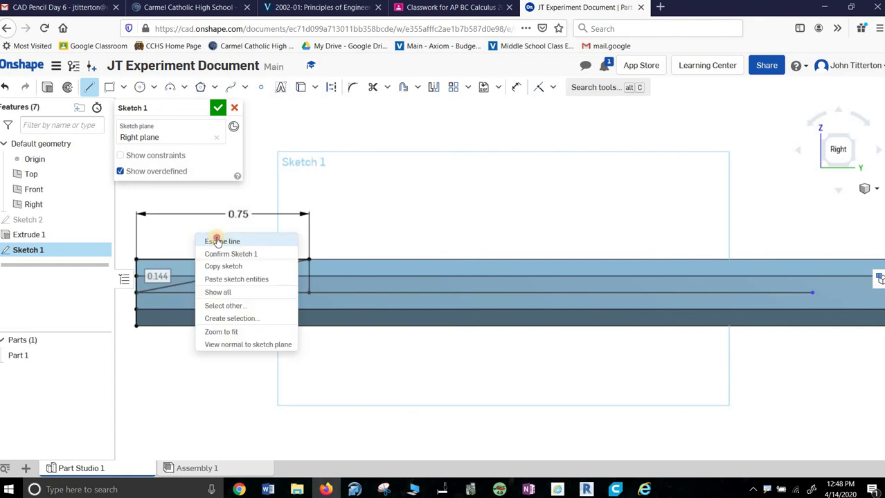
# Step: Stop the Line tool and accept the tip taper sketch
pyautogui.click(220, 242)
pyautogui.click(217, 107)
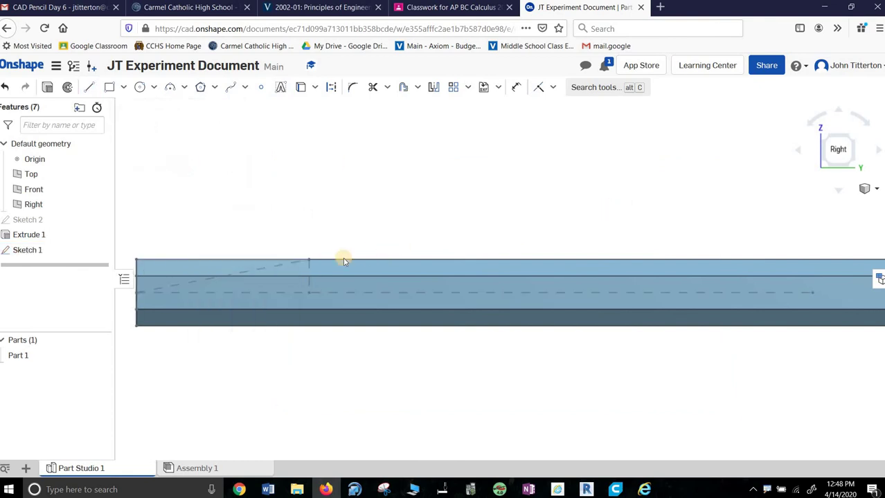
# Step: Try to cut the pencil tip with a full Remove revolve of the triangular profile above the sloped line about the centre line
pyautogui.moveTo(351, 257)
pyautogui.mouseDown(button='right')
pyautogui.moveTo(373, 255)
pyautogui.moveTo(180, 197)
pyautogui.mouseUp(button='right')
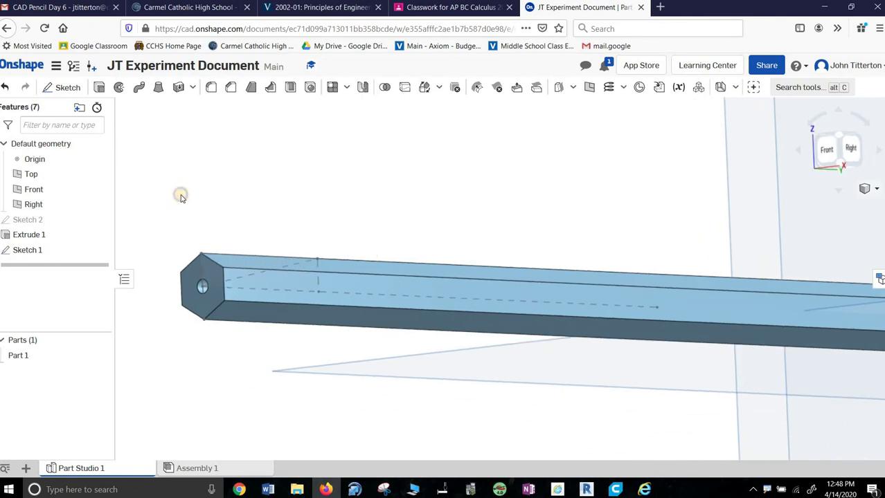
pyautogui.click(120, 91)
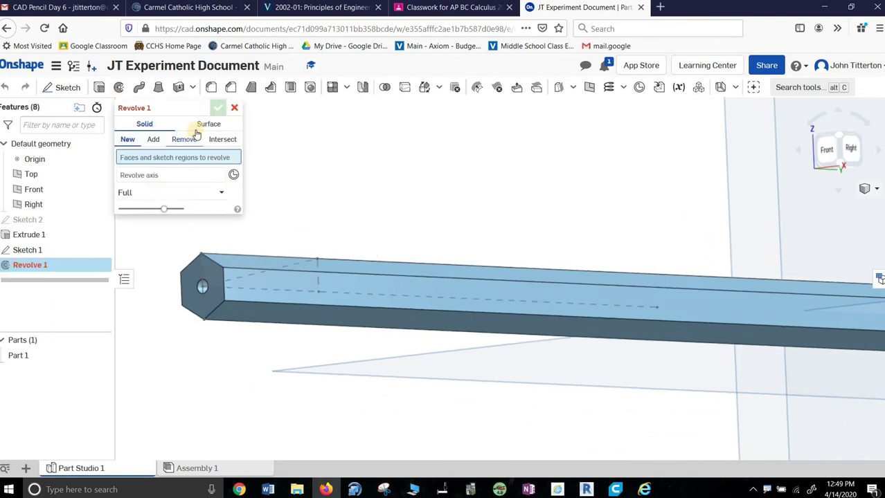
pyautogui.click(185, 139)
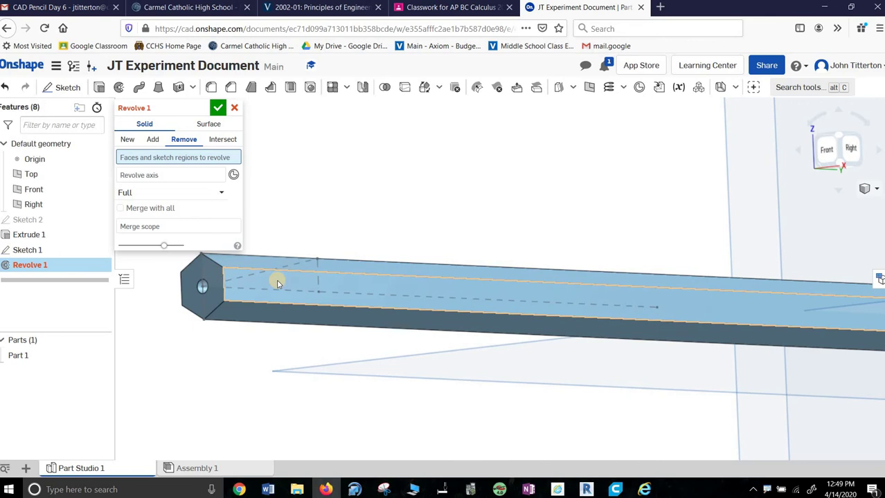
pyautogui.moveTo(265, 280); pyautogui.dragTo(290, 263, button='right')
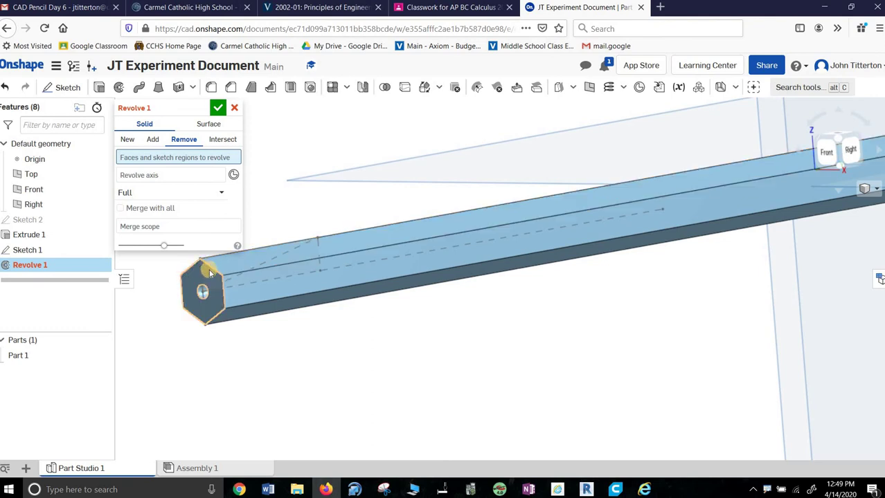
pyautogui.click(255, 255)
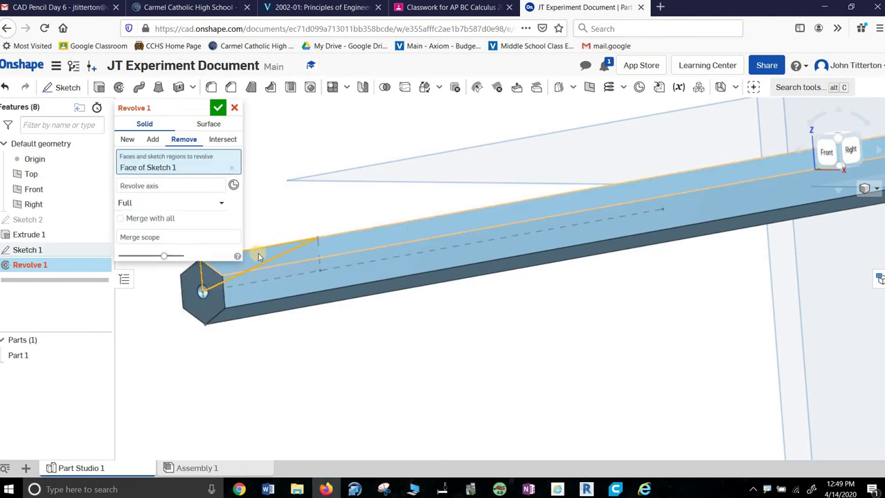
pyautogui.click(165, 187)
pyautogui.click(331, 293)
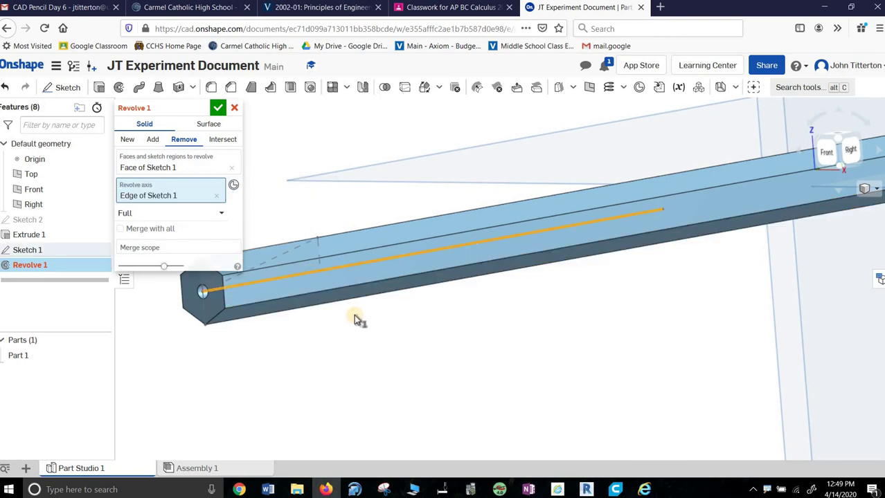
pyautogui.moveTo(355, 318); pyautogui.dragTo(284, 299, button='right')
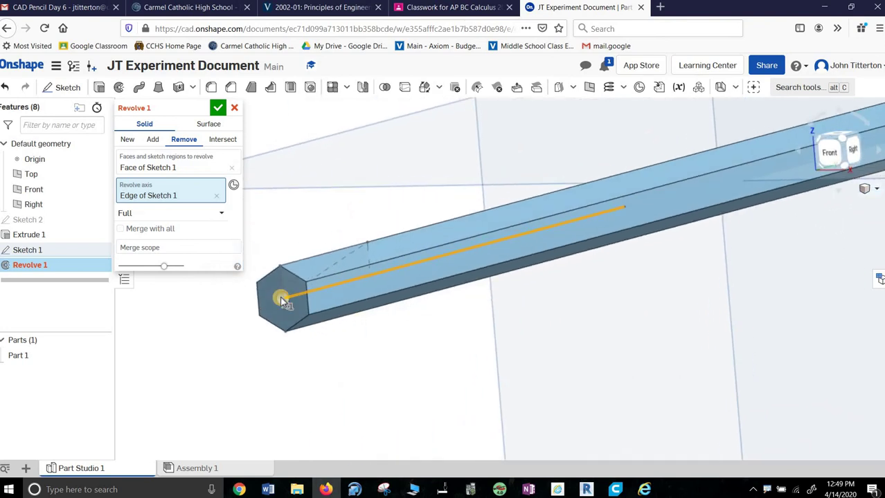
pyautogui.click(218, 108)
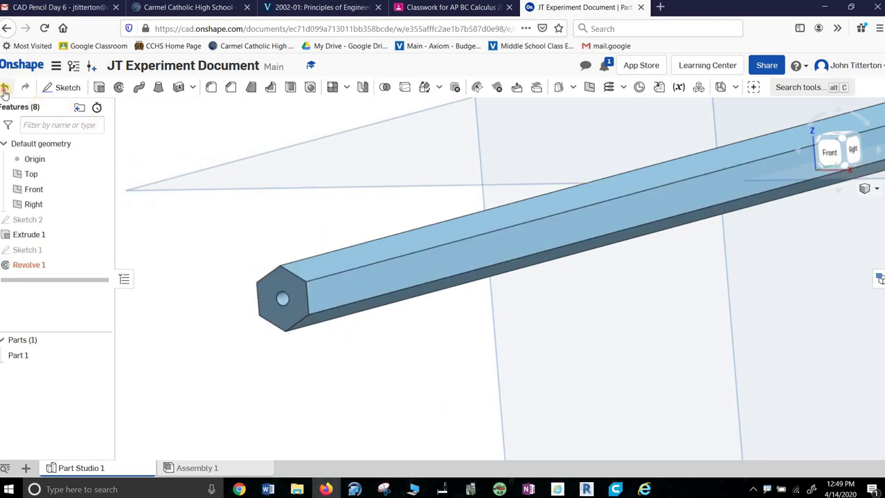
pyautogui.hotkey('ctrl', 'z')
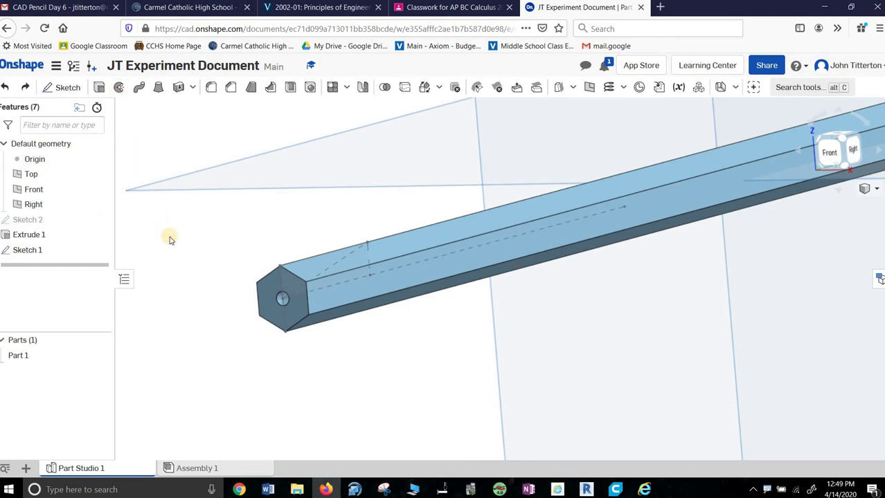
# Step: Set up a Remove revolve of the triangular profile above the sloped line, using the sketched centre line as the axis
pyautogui.hotkey('ctrl', 'y')
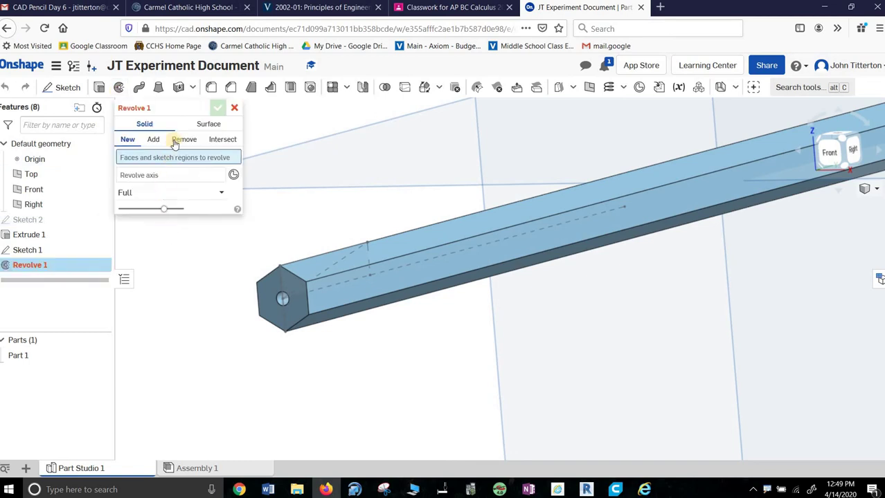
pyautogui.click(182, 139)
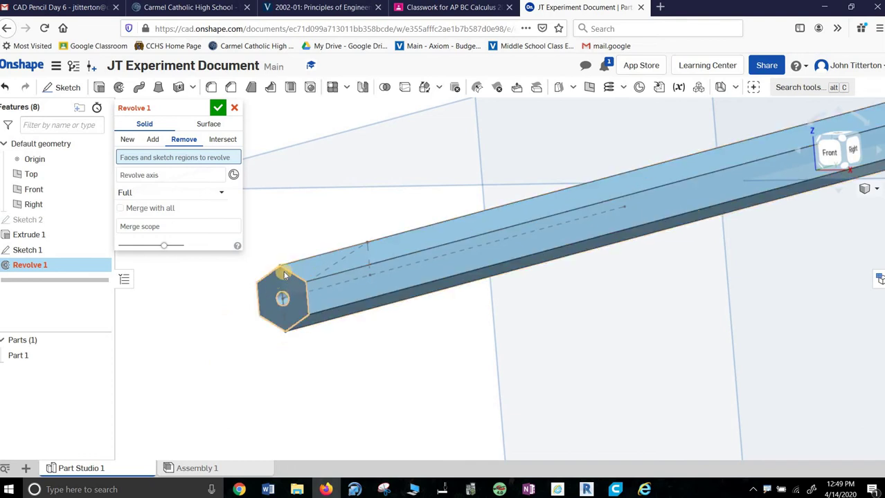
pyautogui.scroll(2, 315, 270)
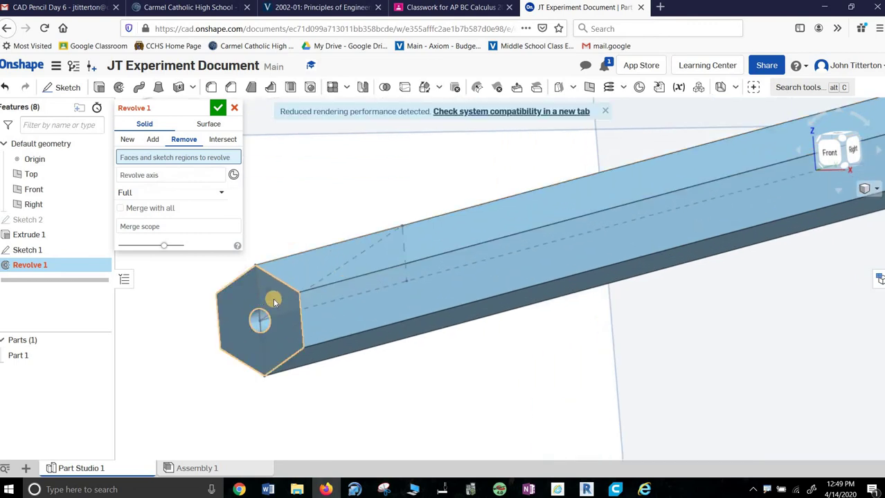
pyautogui.moveTo(358, 265); pyautogui.dragTo(306, 274, button='right')
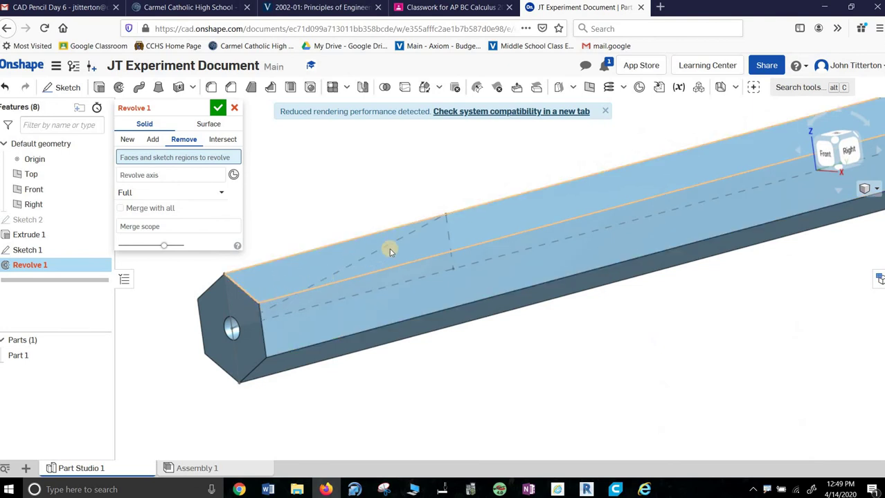
pyautogui.moveTo(258, 291); pyautogui.dragTo(285, 298, button='right')
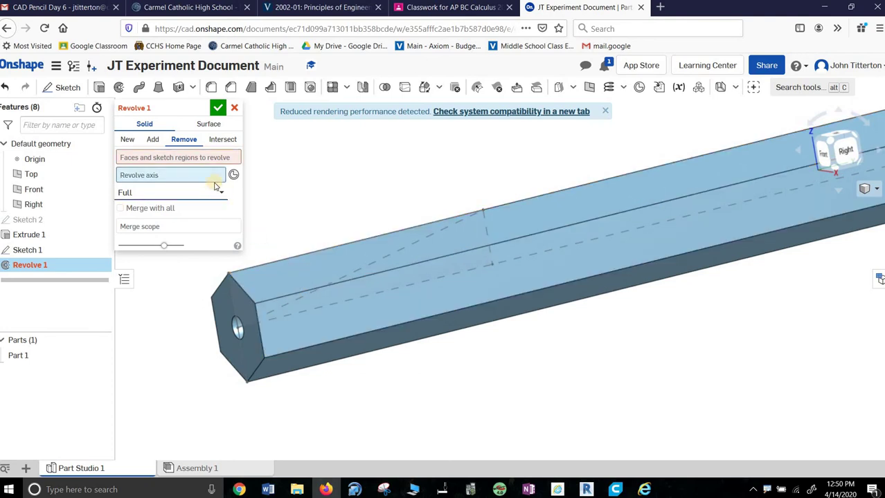
pyautogui.click(182, 176)
pyautogui.click(174, 158)
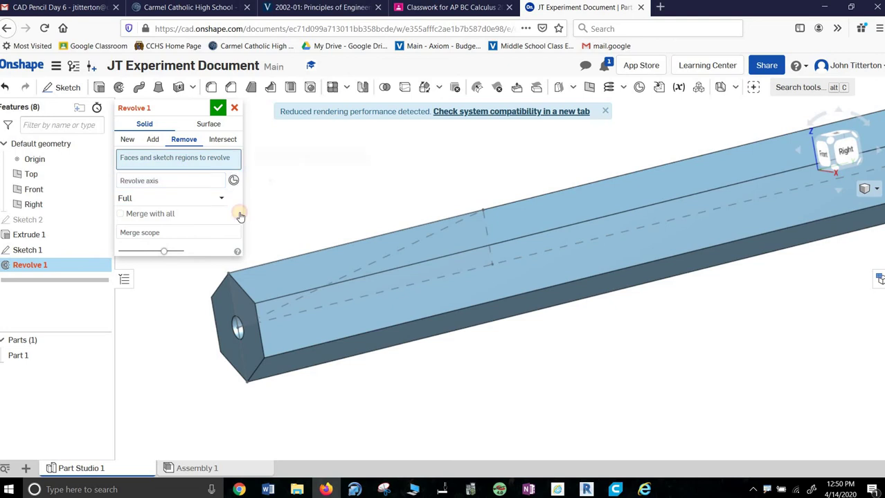
pyautogui.click(237, 311)
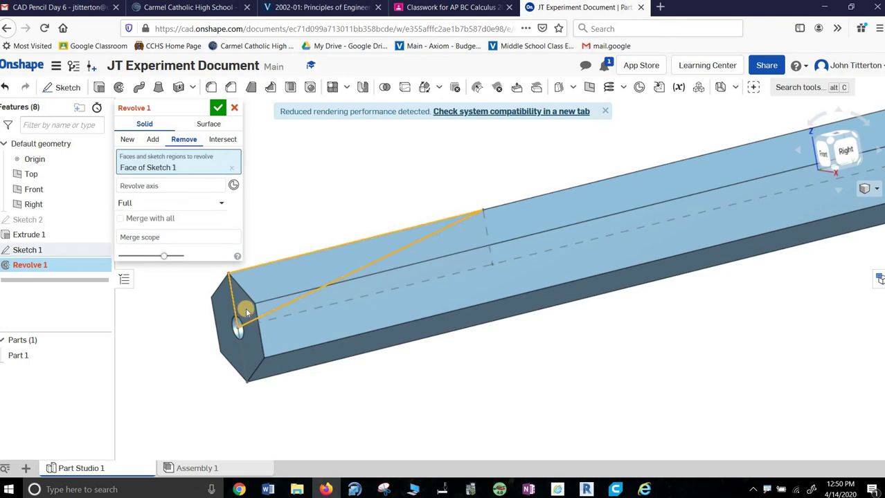
pyautogui.click(161, 191)
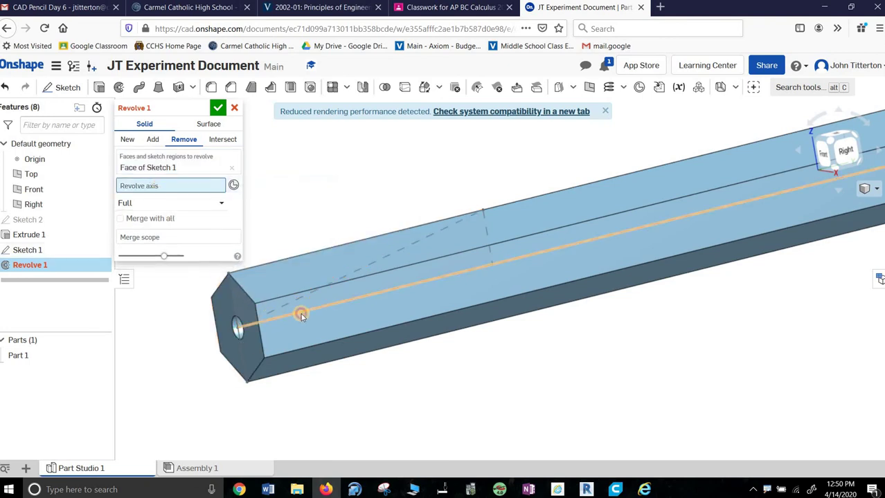
pyautogui.click(300, 316)
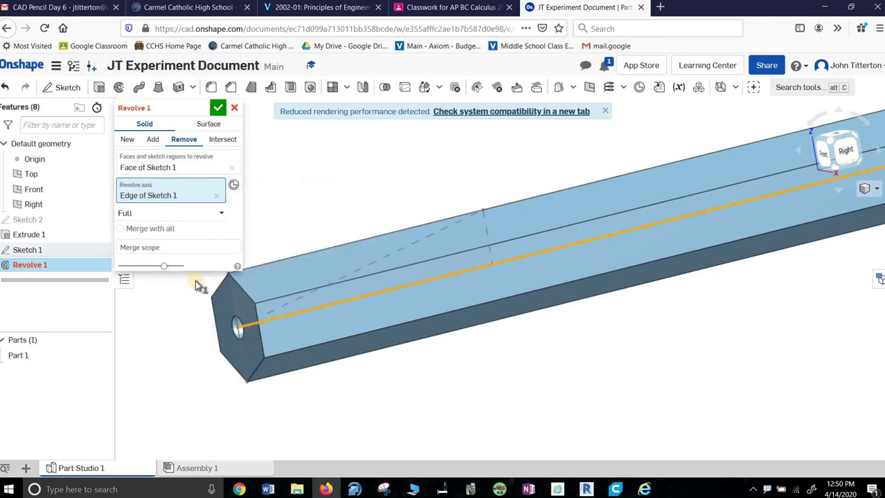
# Step: Make the revolved cut run in one direction through 180 deg and accept it
pyautogui.click(219, 215)
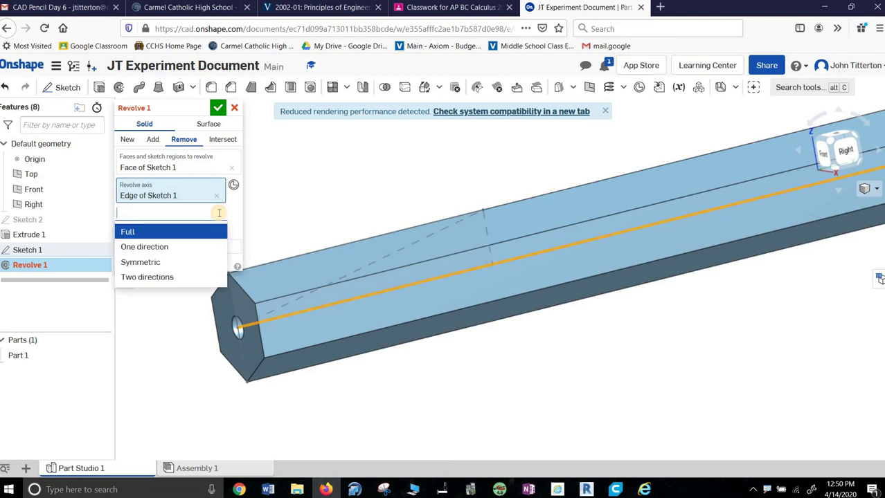
pyautogui.click(153, 247)
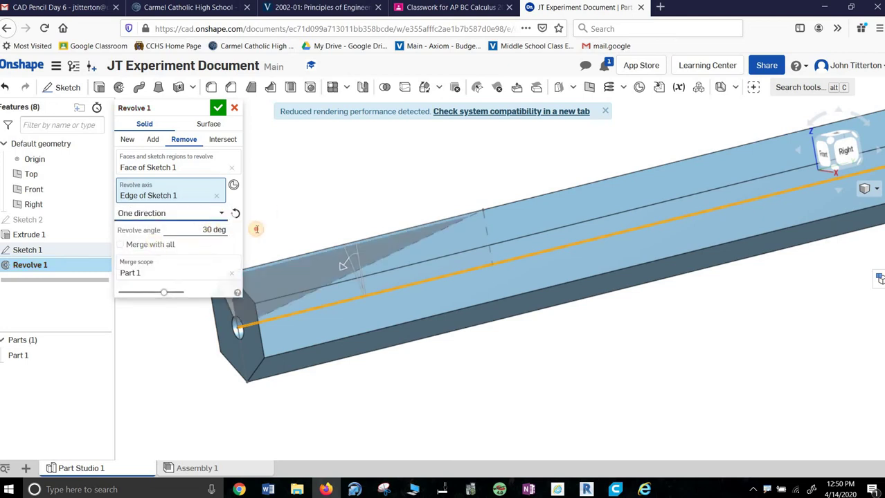
pyautogui.click(256, 230)
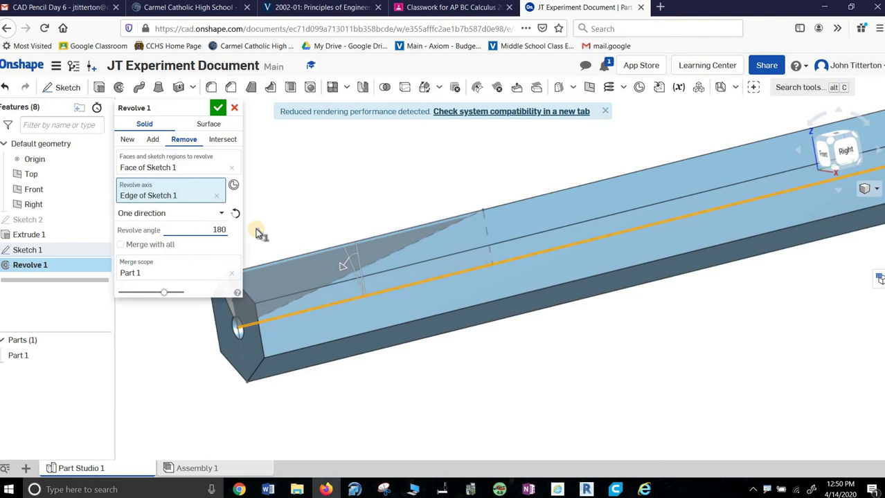
pyautogui.write('180')
pyautogui.press('Return')
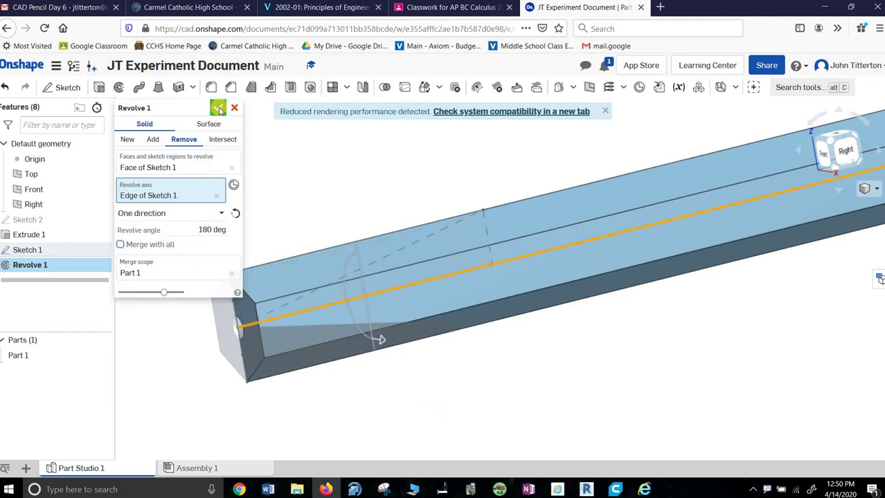
pyautogui.click(219, 109)
# Step: Start a sketch on the upper flat face left by the half cut and project its outer, end and bore edges
pyautogui.moveTo(296, 307)
pyautogui.mouseDown(button='right')
pyautogui.moveTo(324, 322)
pyautogui.moveTo(364, 310)
pyautogui.moveTo(381, 314)
pyautogui.moveTo(378, 323)
pyautogui.moveTo(431, 306)
pyautogui.mouseUp(button='right')
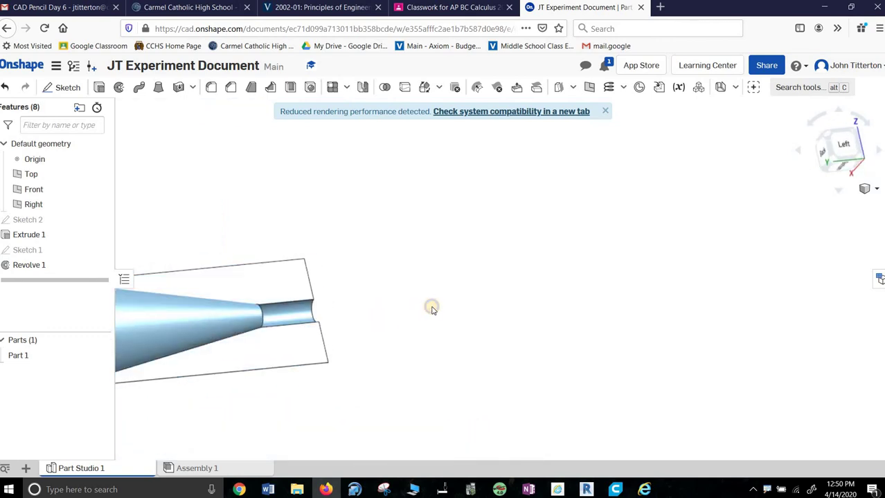
pyautogui.click(72, 89)
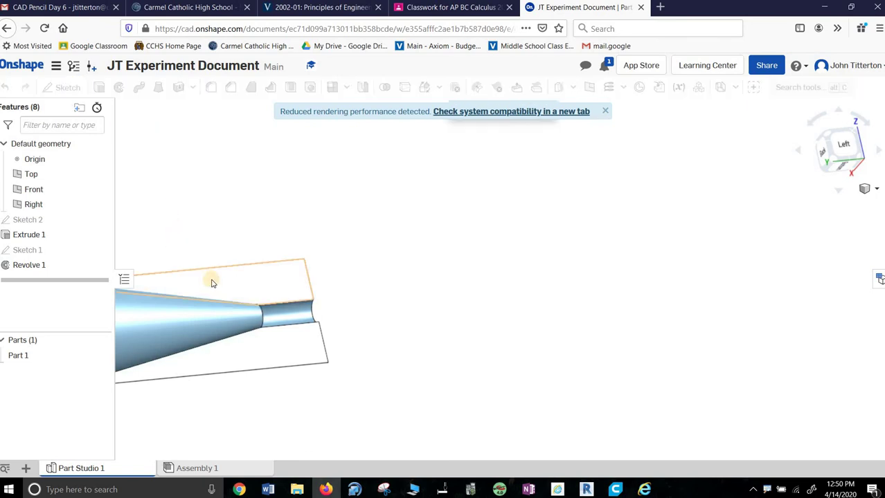
pyautogui.click(223, 282)
pyautogui.moveTo(339, 294)
pyautogui.mouseDown(button='right')
pyautogui.moveTo(369, 278)
pyautogui.moveTo(419, 272)
pyautogui.moveTo(378, 292)
pyautogui.moveTo(301, 255)
pyautogui.moveTo(510, 255)
pyautogui.moveTo(467, 259)
pyautogui.mouseUp(button='right')
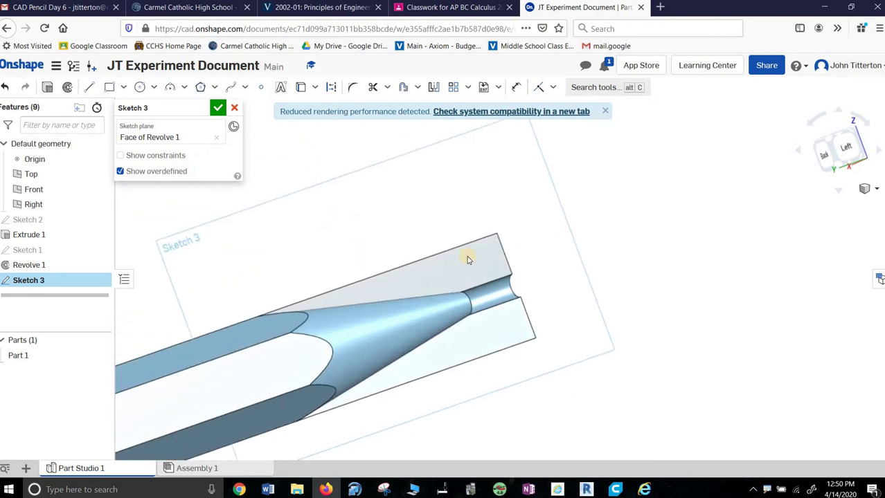
pyautogui.click(300, 87)
pyautogui.click(398, 282)
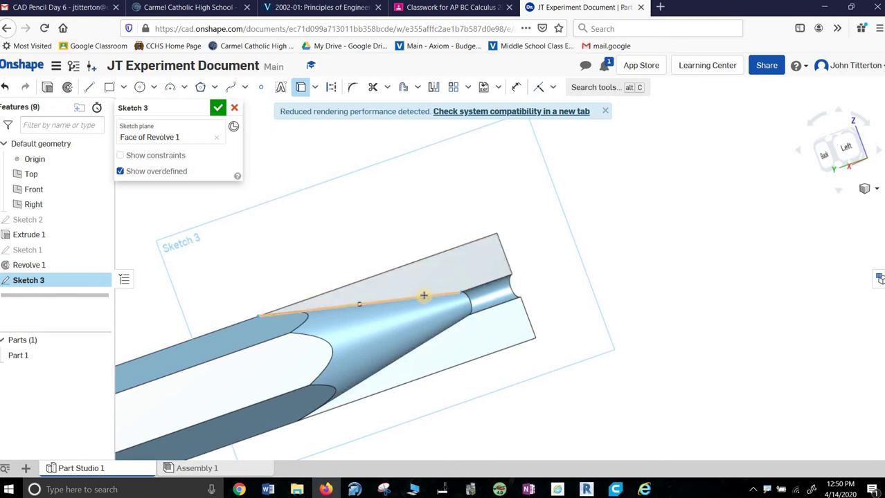
pyautogui.click(437, 277)
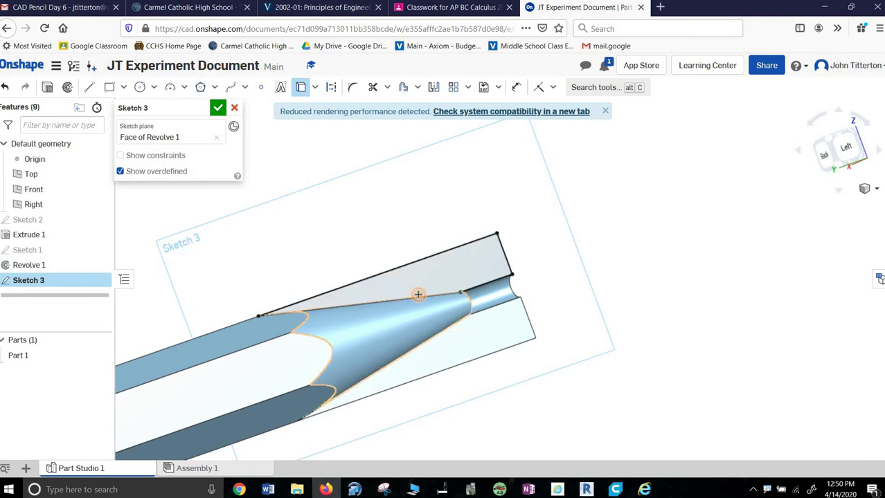
pyautogui.click(341, 262)
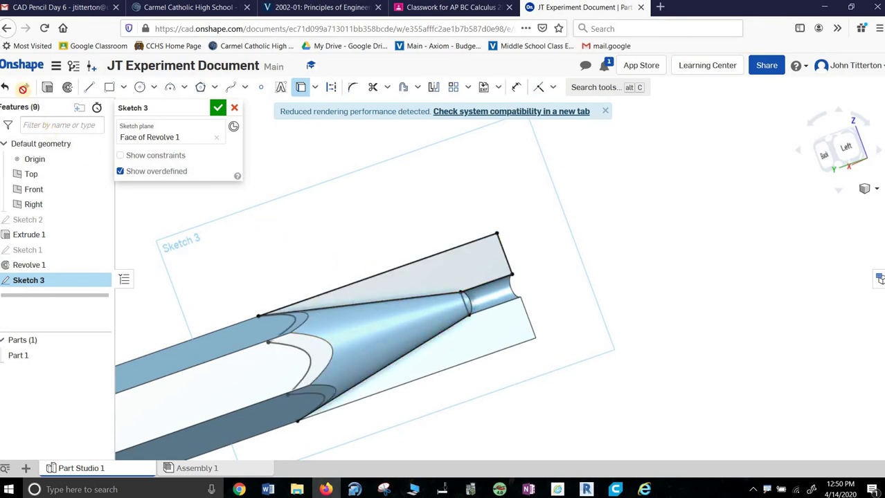
pyautogui.click(7, 88)
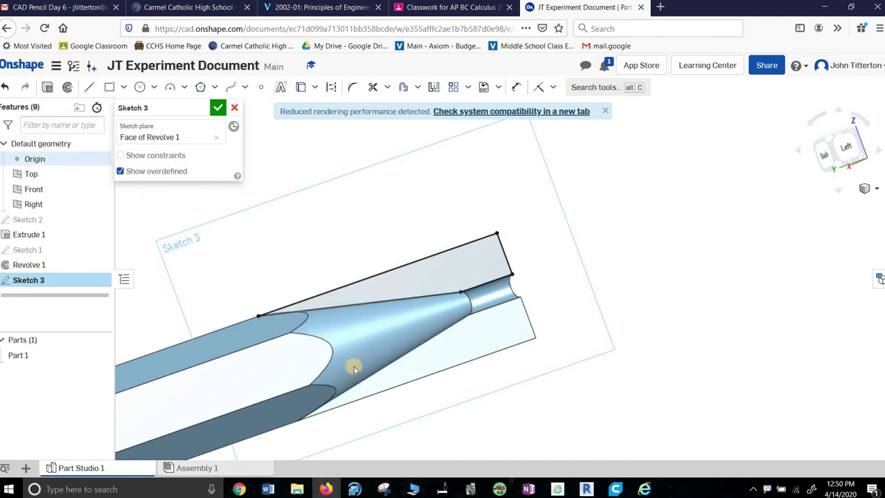
# Step: Close the projected profile with a line about 0.598 in long along the sloped edge, and sketch a line about 1.383 in long along the pencil's axis
pyautogui.click(88, 90)
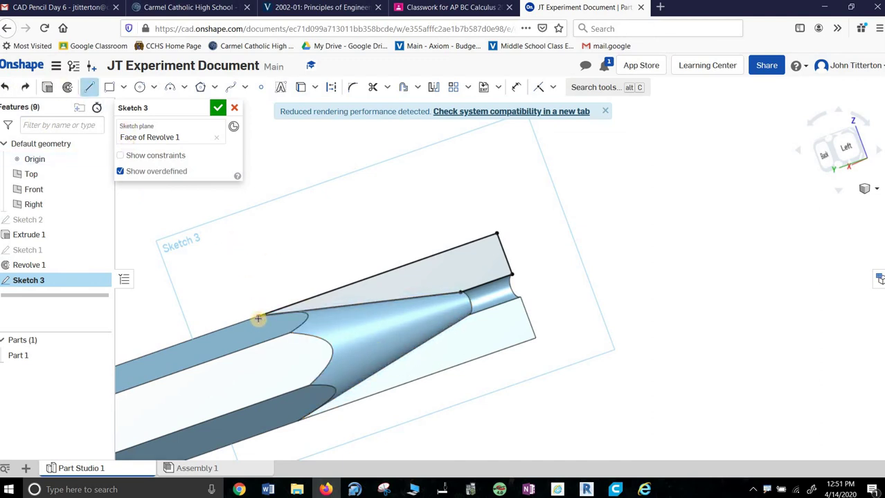
pyautogui.click(257, 315)
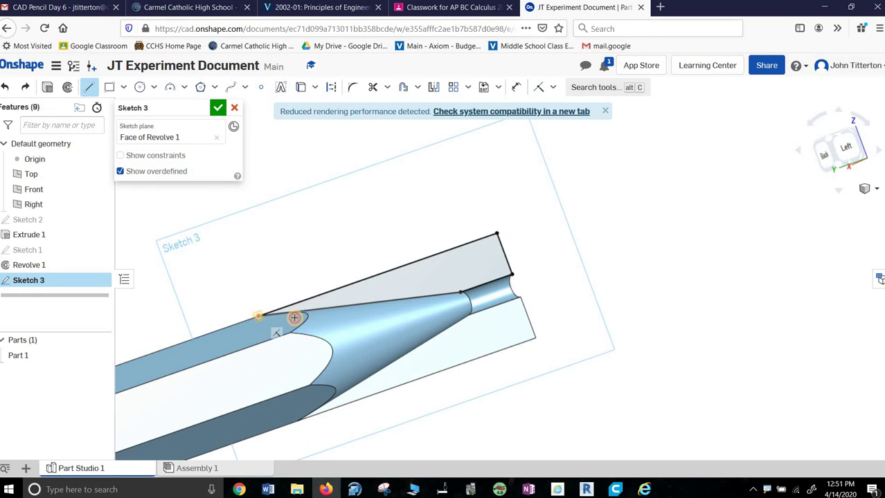
pyautogui.click(460, 293)
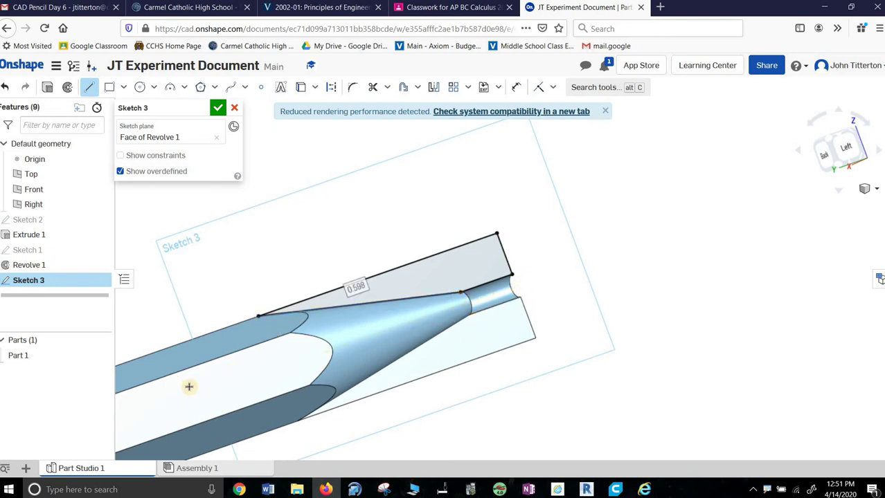
pyautogui.click(165, 407)
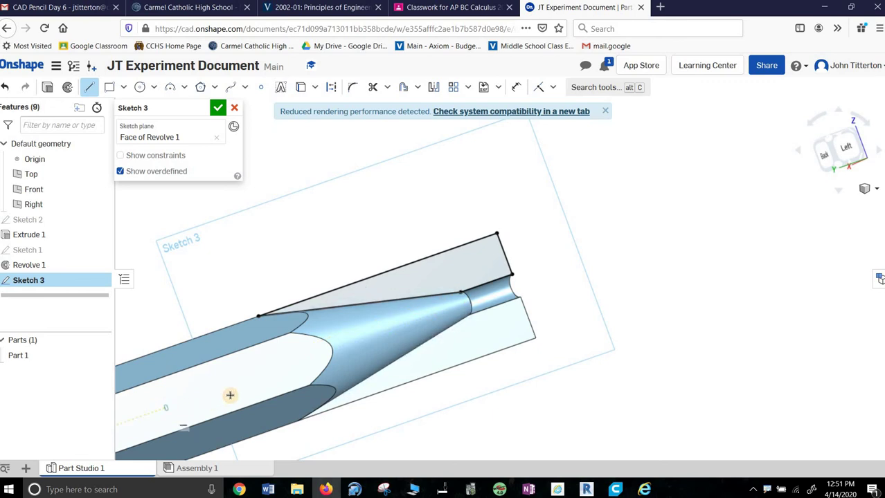
pyautogui.click(605, 255)
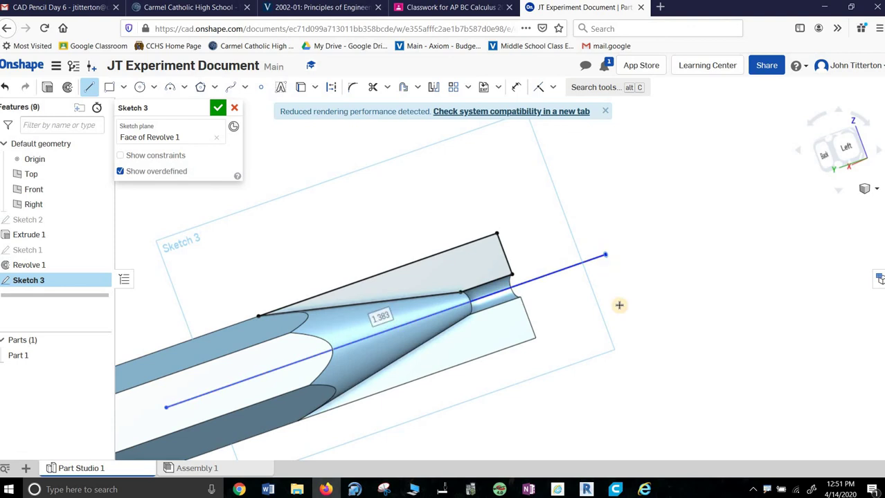
# Step: Finish the sketch and set up a Remove revolve of its closed profile above the taper, using the sketched centre line as the axis
pyautogui.rightClick(600, 195)
pyautogui.click(646, 207)
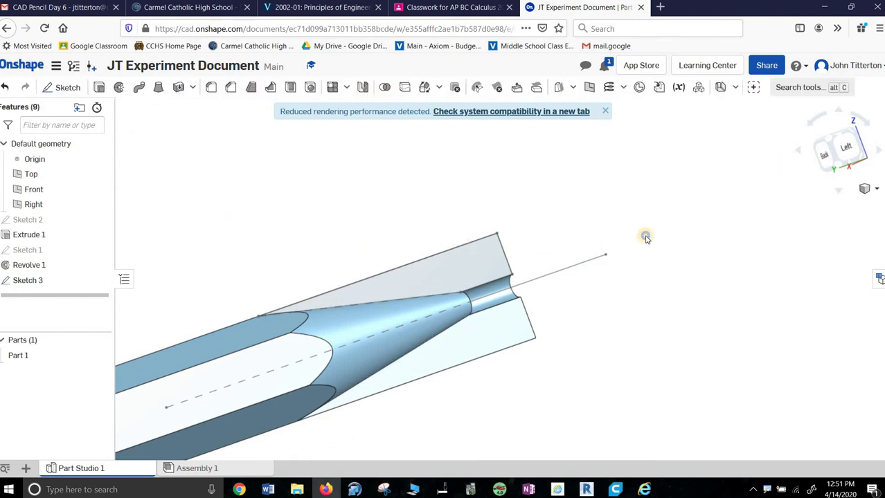
pyautogui.moveTo(647, 234); pyautogui.dragTo(565, 247, button='right')
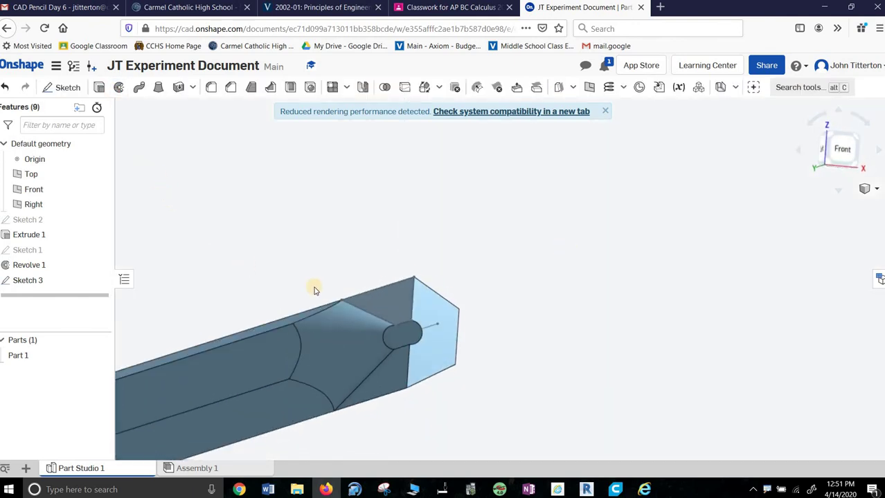
pyautogui.hotkey('shift', 'w')
pyautogui.click(391, 323)
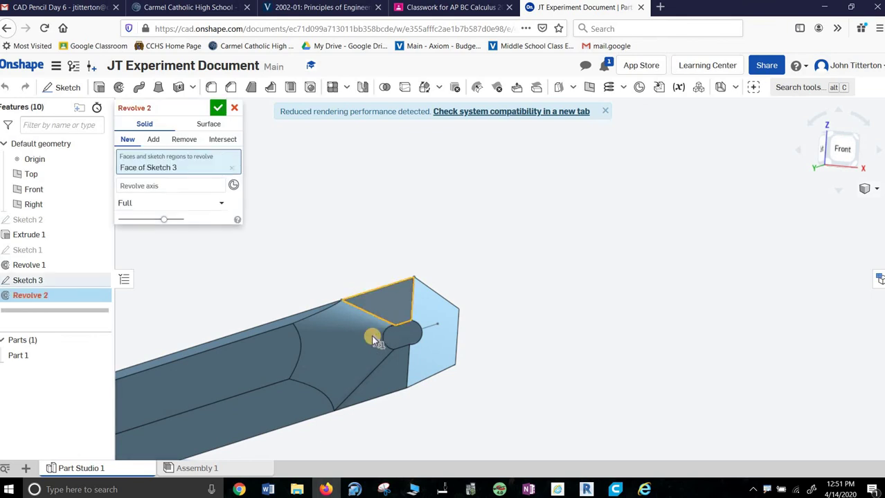
pyautogui.click(160, 185)
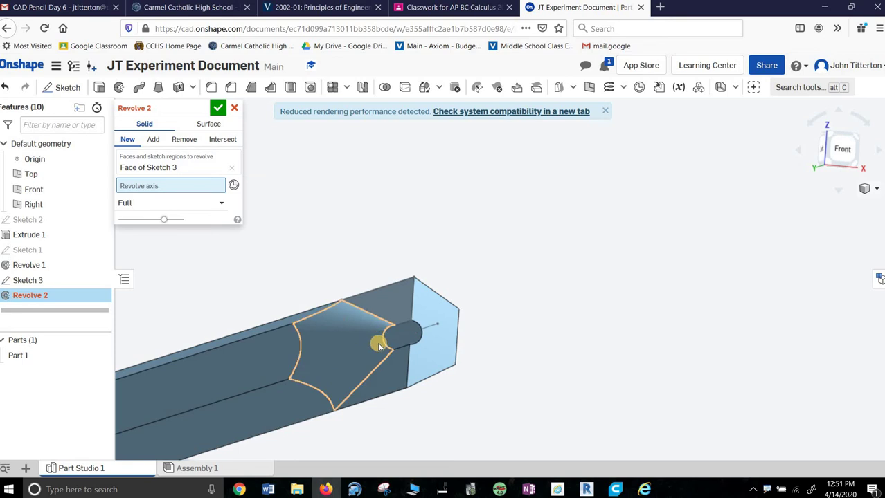
pyautogui.click(346, 352)
pyautogui.click(153, 139)
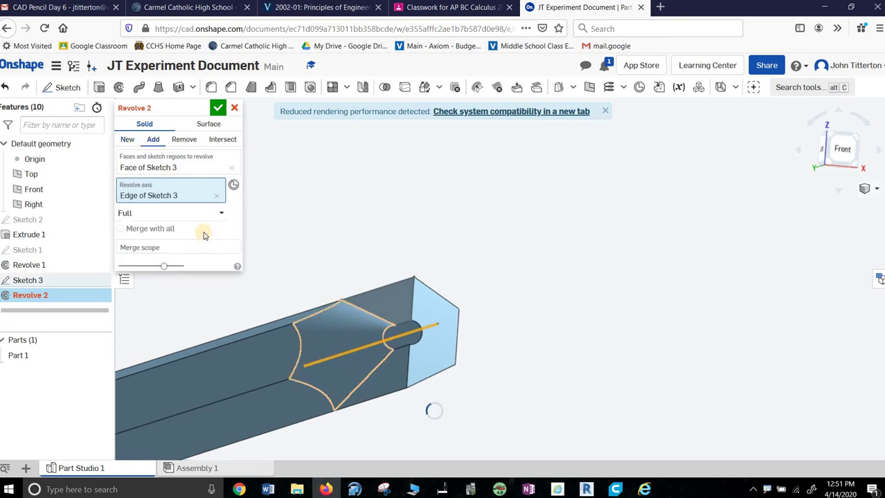
pyautogui.click(220, 212)
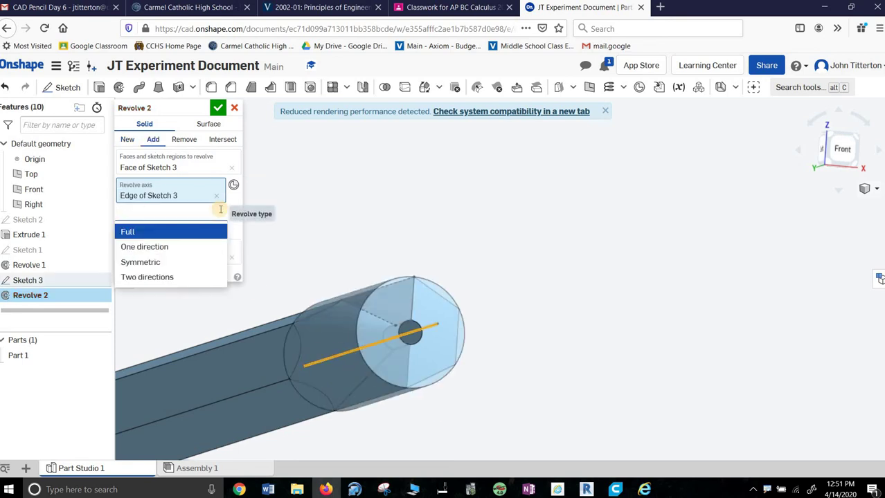
pyautogui.click(186, 140)
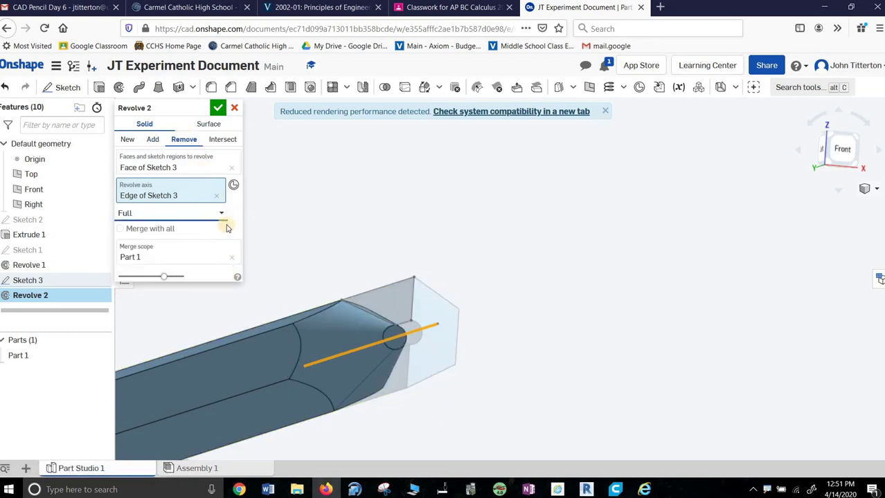
# Step: Limit the second revolved cut to one direction with a 180 deg angle and accept it
pyautogui.click(219, 212)
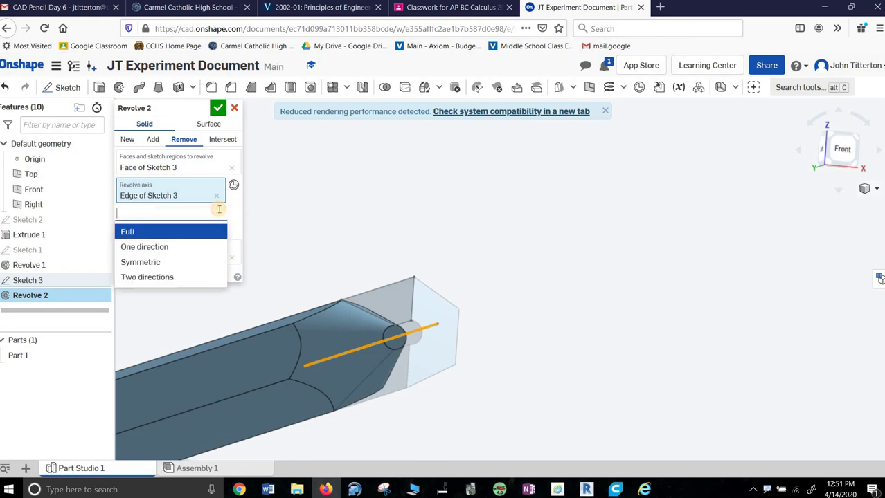
pyautogui.click(192, 254)
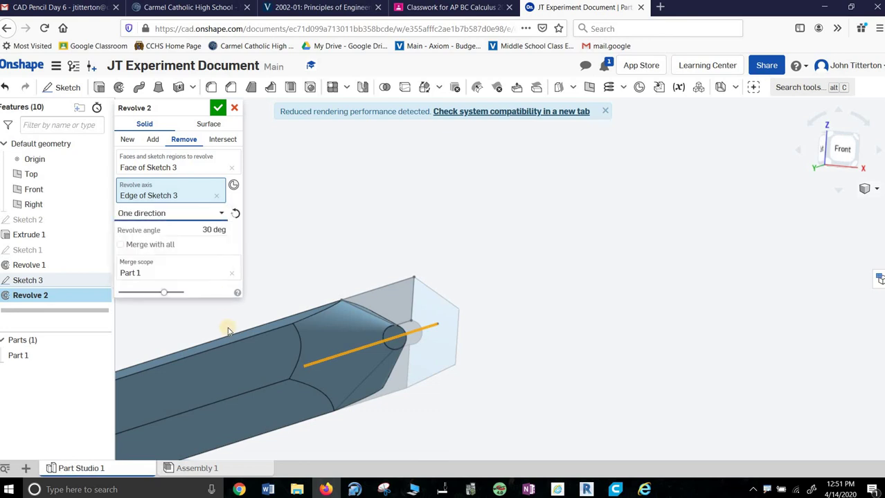
pyautogui.click(191, 230)
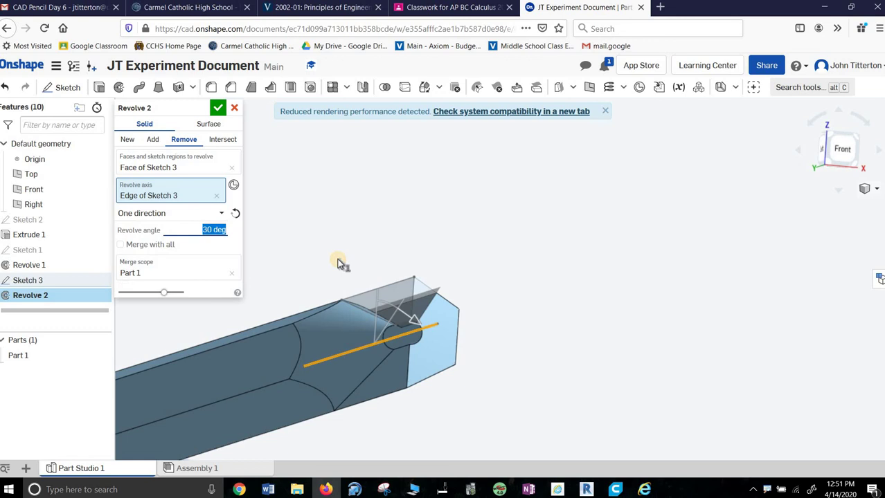
pyautogui.press('Return')
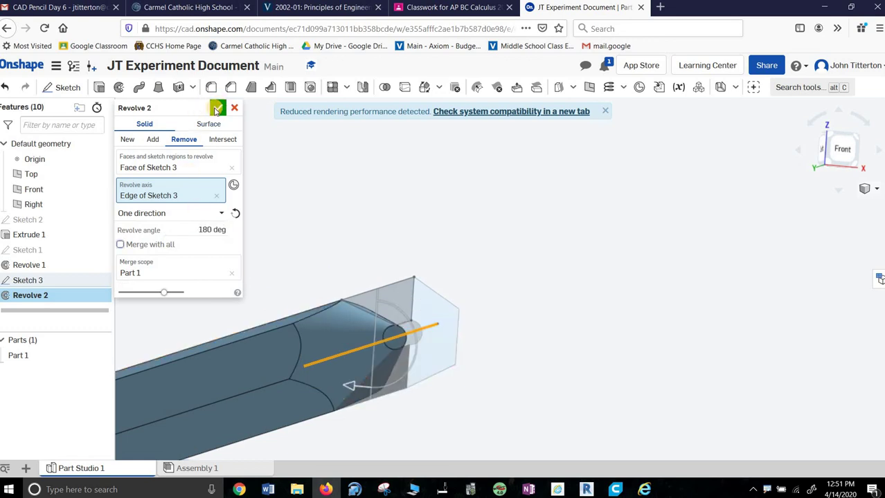
# Step: Hide the Top, Front and Right default planes so only the pencil is displayed
pyautogui.moveTo(443, 309)
pyautogui.mouseDown(button='right')
pyautogui.moveTo(396, 303)
pyautogui.moveTo(371, 270)
pyautogui.moveTo(433, 293)
pyautogui.moveTo(470, 291)
pyautogui.moveTo(433, 288)
pyautogui.moveTo(436, 299)
pyautogui.moveTo(677, 310)
pyautogui.mouseUp(button='right')
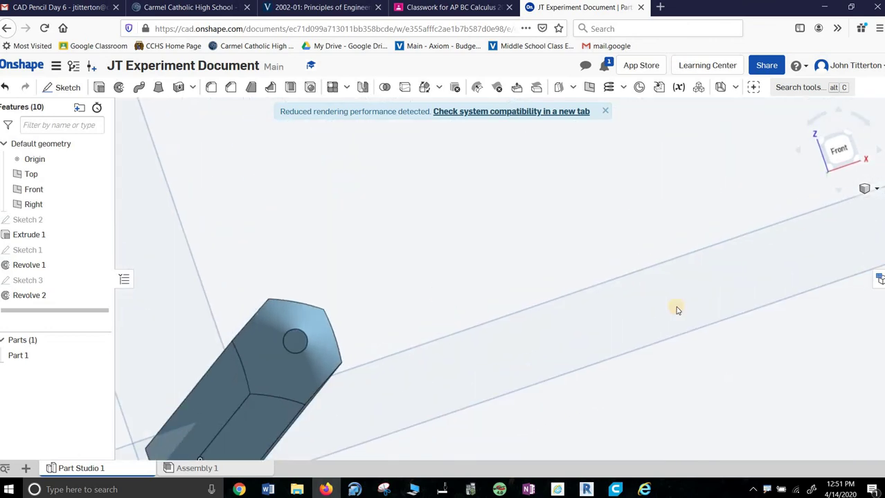
pyautogui.click(846, 141)
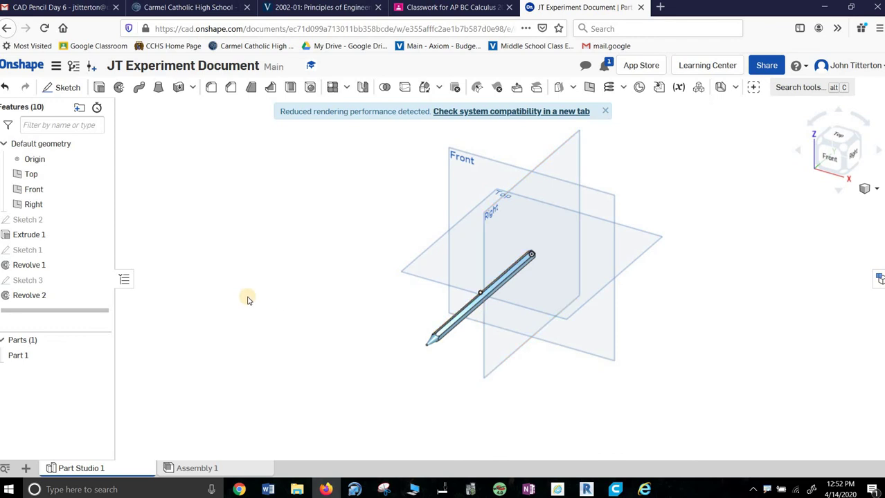
pyautogui.click(101, 176)
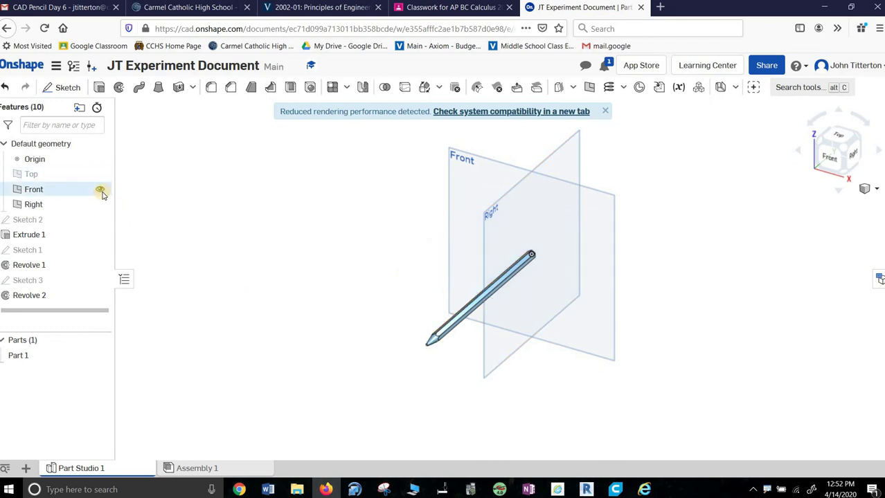
pyautogui.click(101, 205)
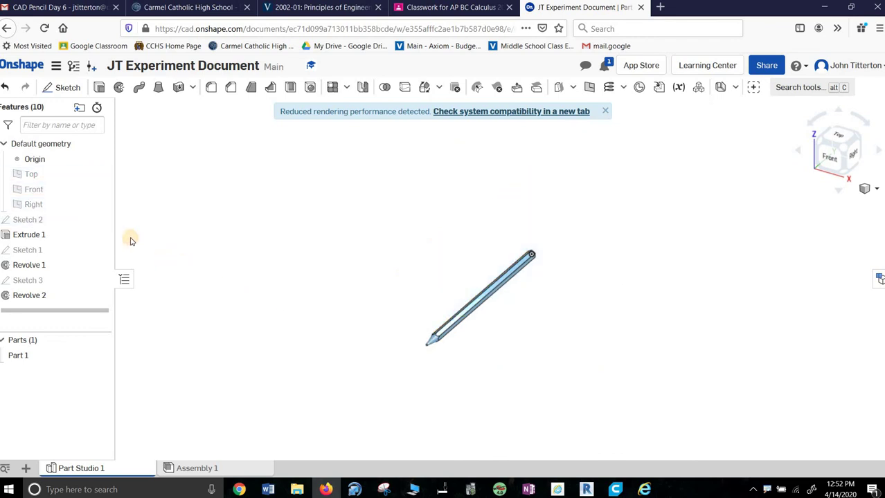